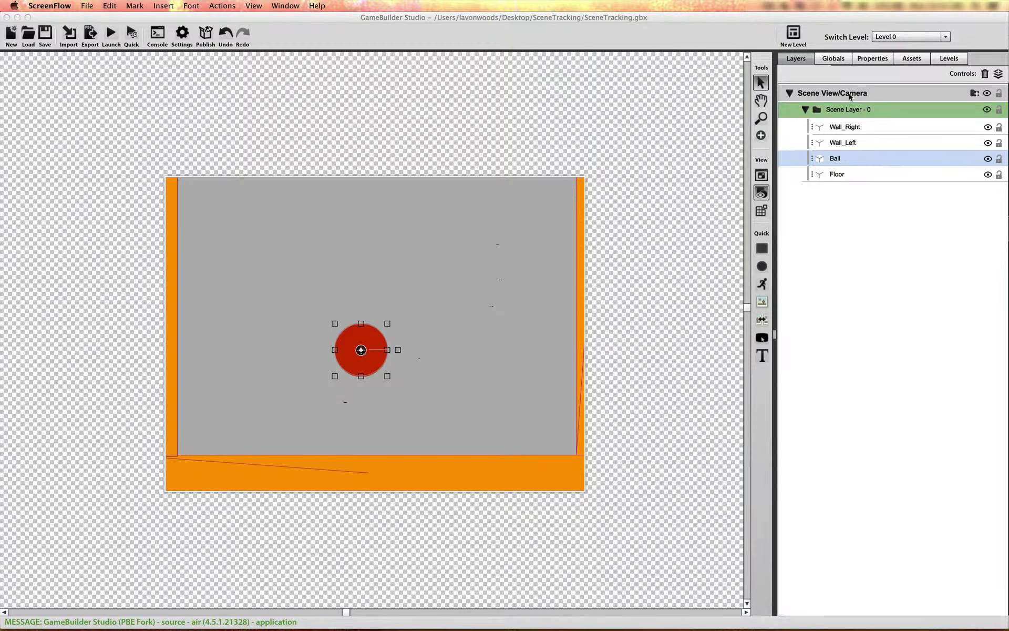
# Make Scene View/Camera the active container and shift the red ball slightly to the right in the scene.
pyautogui.click(849, 94)
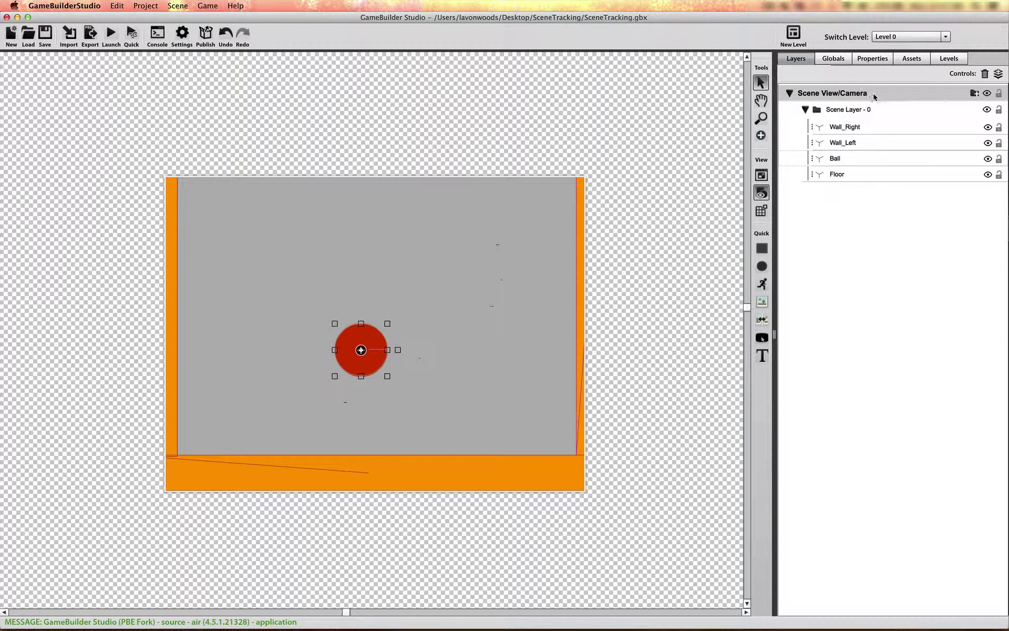
pyautogui.moveTo(361, 350); pyautogui.dragTo(374, 348)
# Inspect the Ball's Logic_Track rule and its Track Entity action, checking the chosen entity, tracked renderer and Track By Offset option.
pyautogui.click(881, 54)
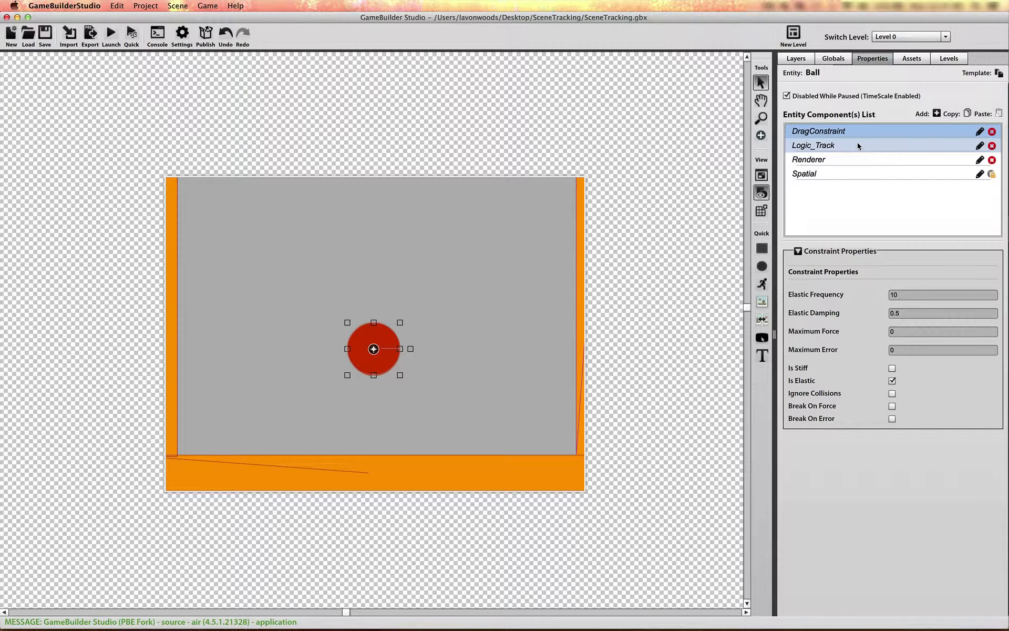
pyautogui.click(857, 144)
pyautogui.click(947, 352)
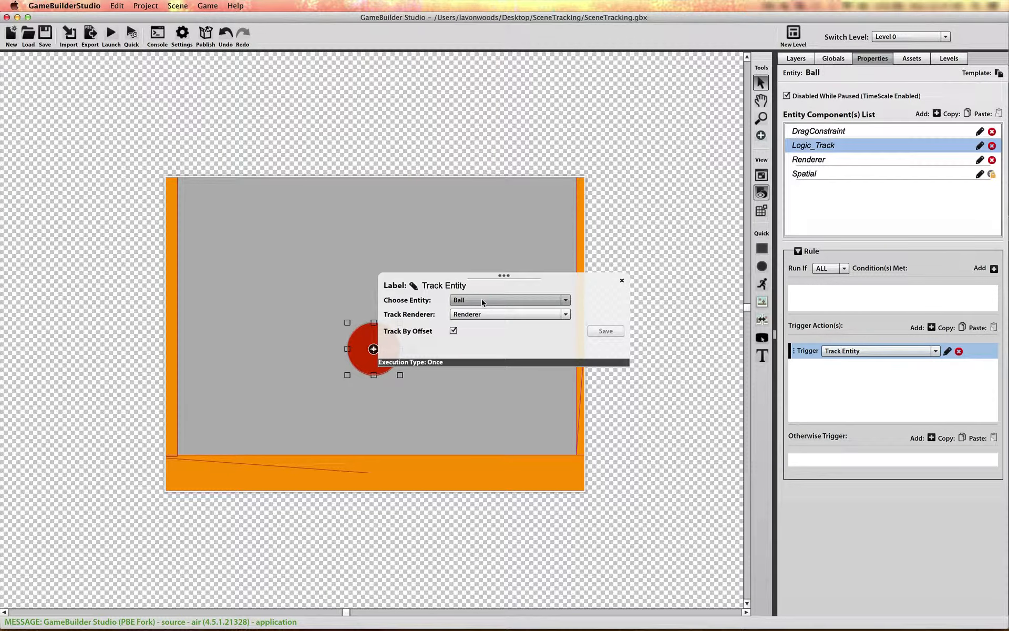
pyautogui.click(482, 300)
pyautogui.click(495, 296)
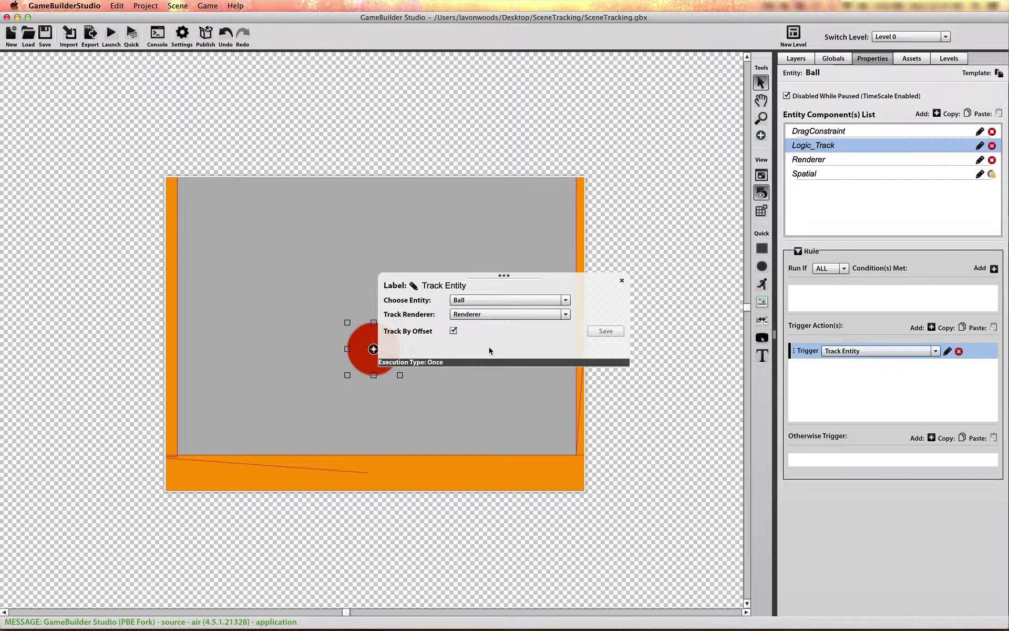
pyautogui.moveTo(504, 276); pyautogui.dragTo(551, 214)
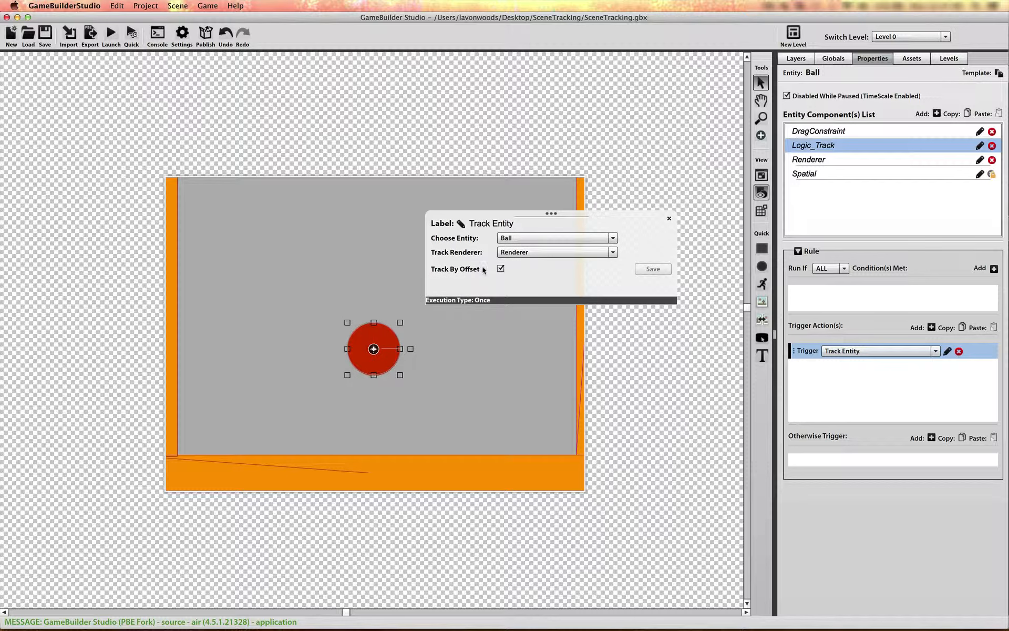
pyautogui.click(669, 219)
# Run a quick test of the game, drag the ball around to check the camera tracking, and close the player.
pyautogui.click(131, 33)
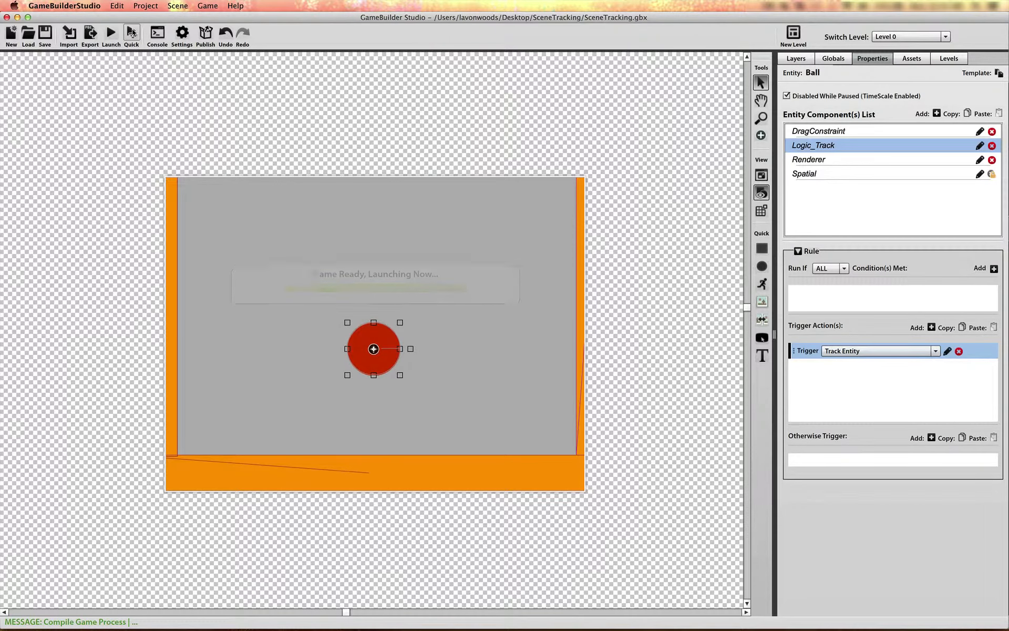
pyautogui.press('super+Tab')
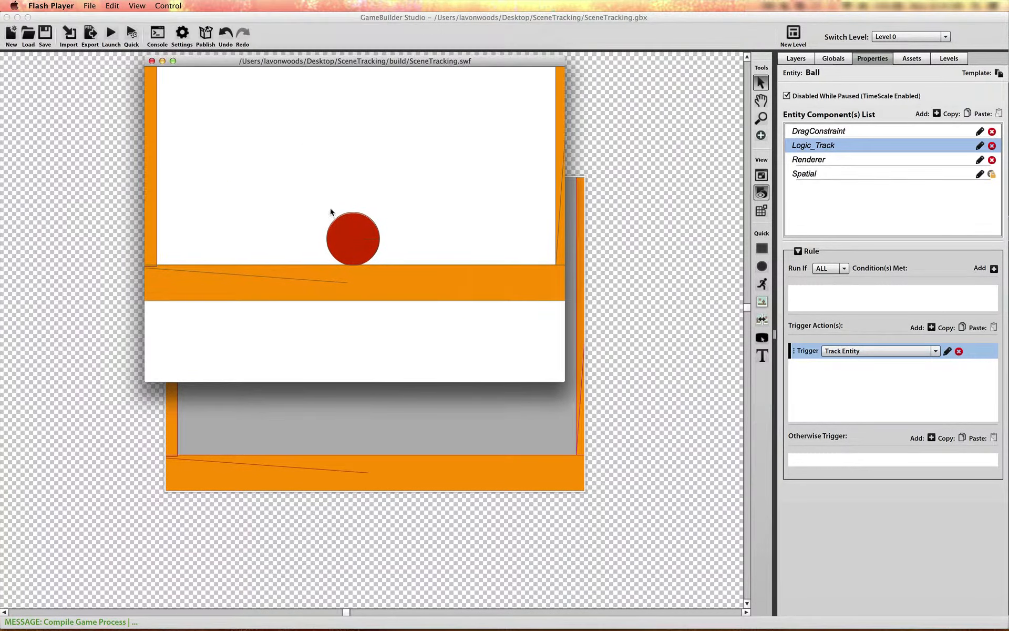
pyautogui.moveTo(348, 235); pyautogui.dragTo(354, 263)
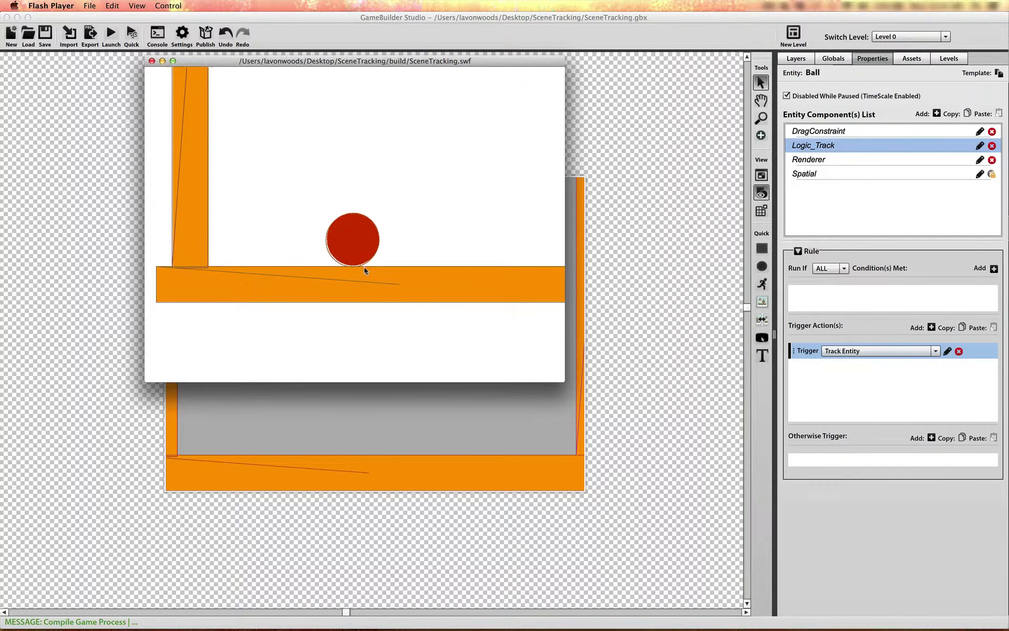
pyautogui.click(152, 61)
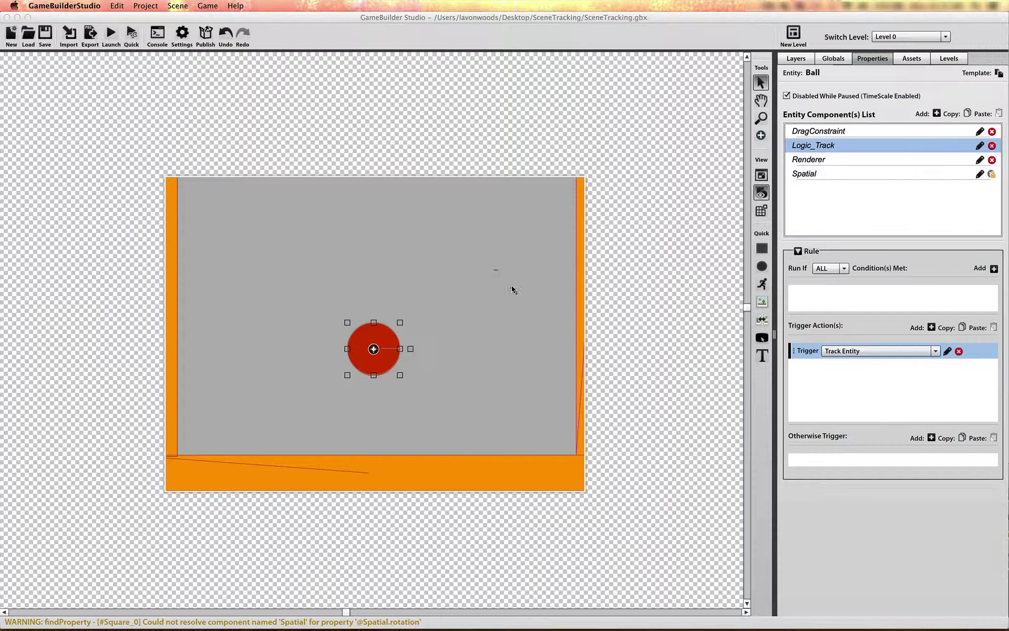
# Add a new scene container to the level and make Scene Layer - 0 under Scene View/Camera active.
pyautogui.click(796, 59)
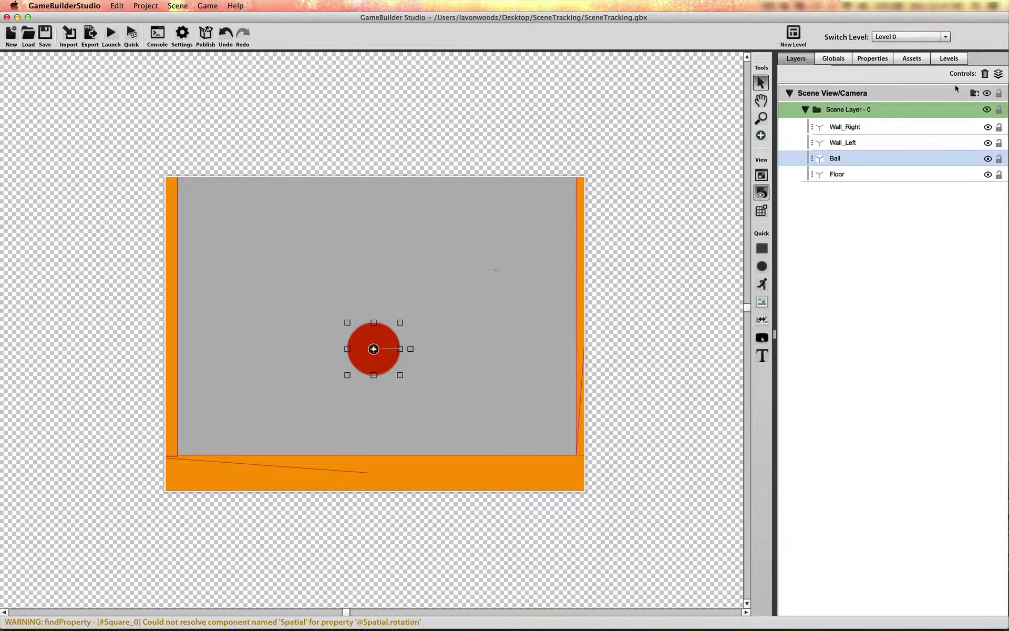
pyautogui.click(997, 74)
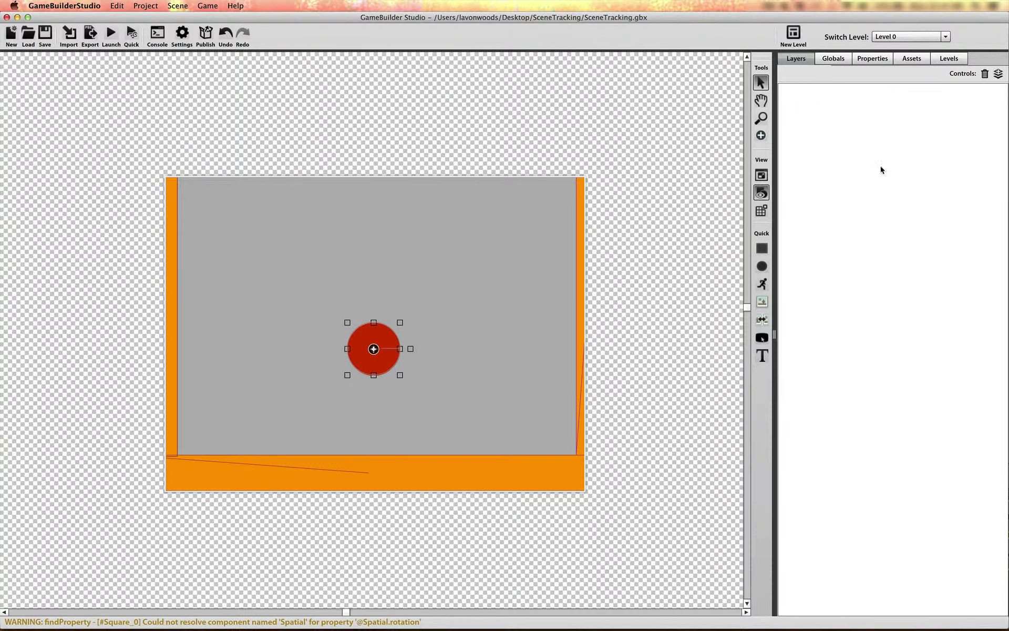
pyautogui.click(863, 147)
# Add a square shaped as a thin bar near the scene's upper edge and move it into Scene Container - 1's Scene Layer - 0.
pyautogui.moveTo(762, 248); pyautogui.dragTo(288, 203)
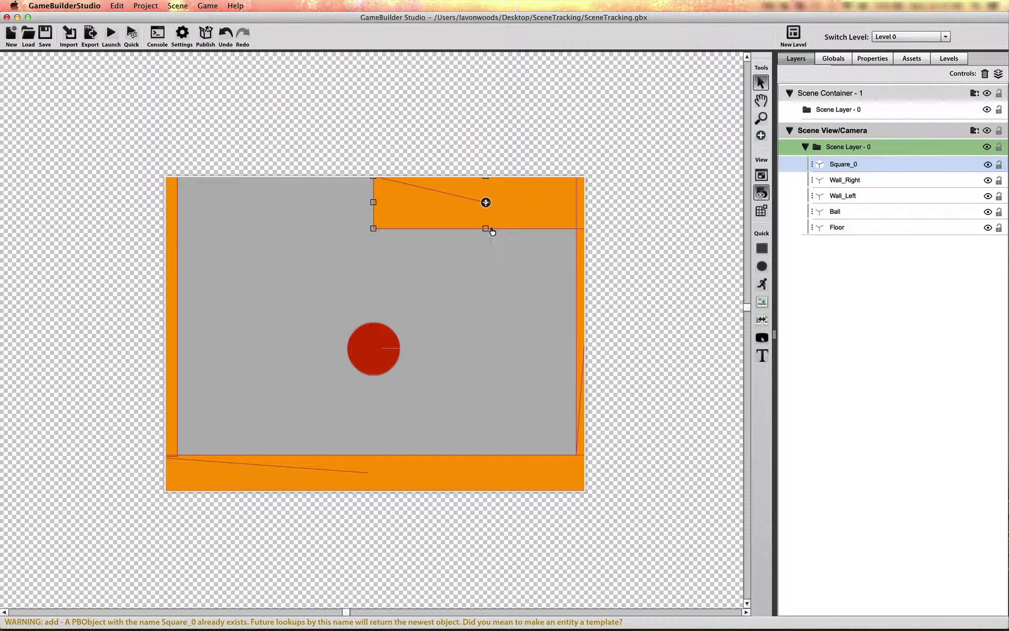
pyautogui.moveTo(486, 228); pyautogui.dragTo(492, 190)
pyautogui.moveTo(843, 164); pyautogui.dragTo(841, 110)
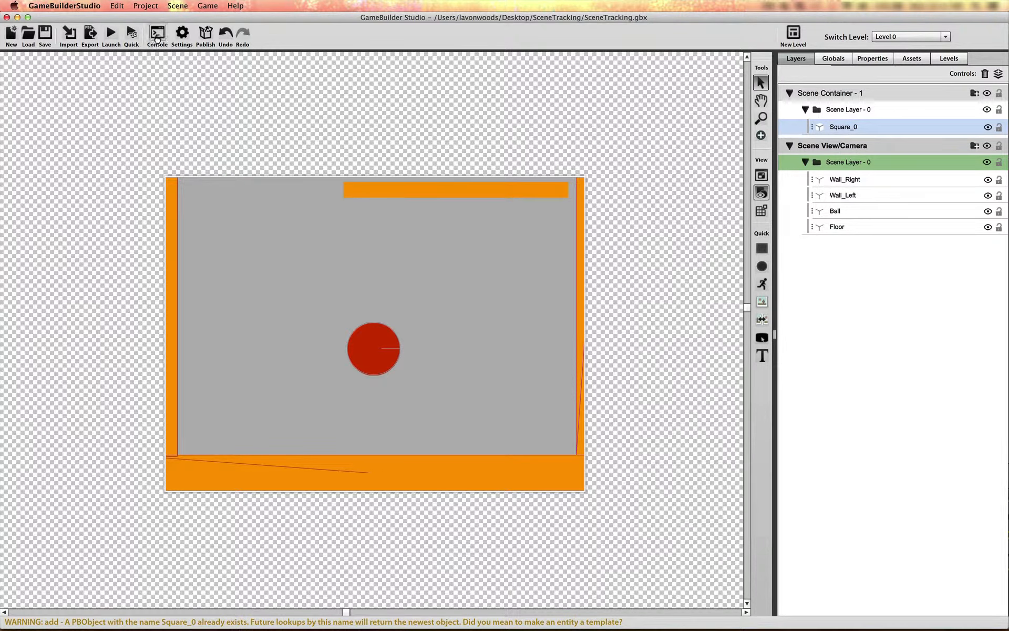
# Test how the bar behaves while the ball is dragged in the running game, and select the bar after closing the player.
pyautogui.click(132, 34)
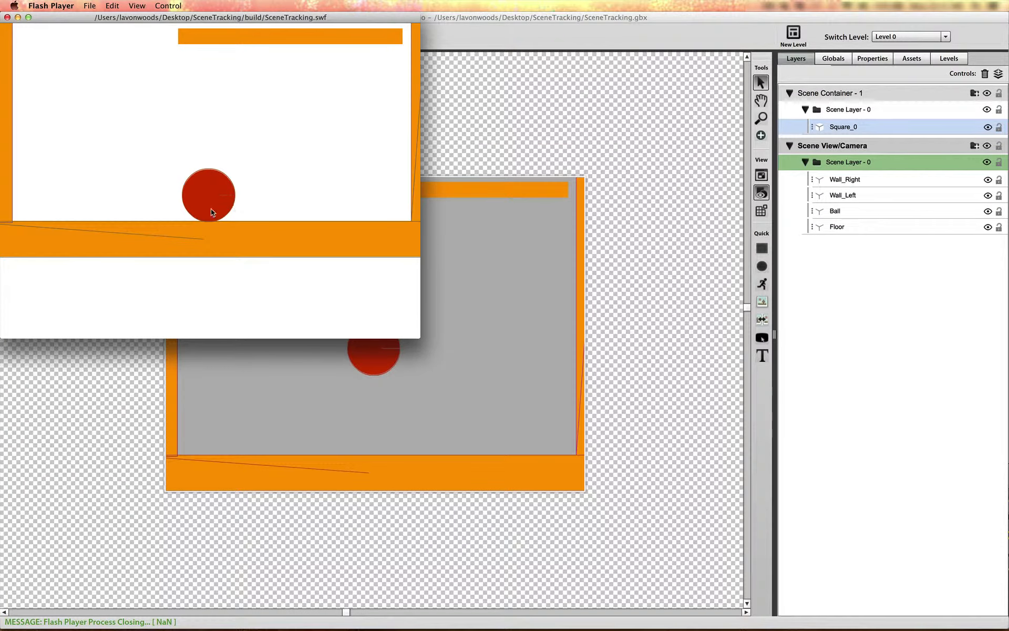
pyautogui.moveTo(212, 198); pyautogui.dragTo(203, 234)
pyautogui.click(7, 17)
pyautogui.click(456, 189)
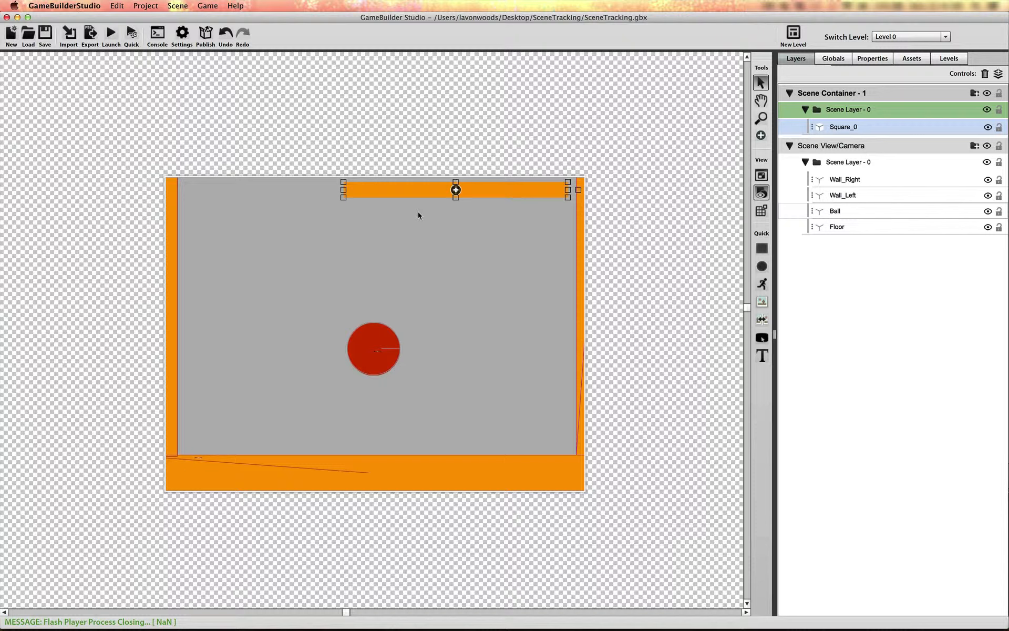
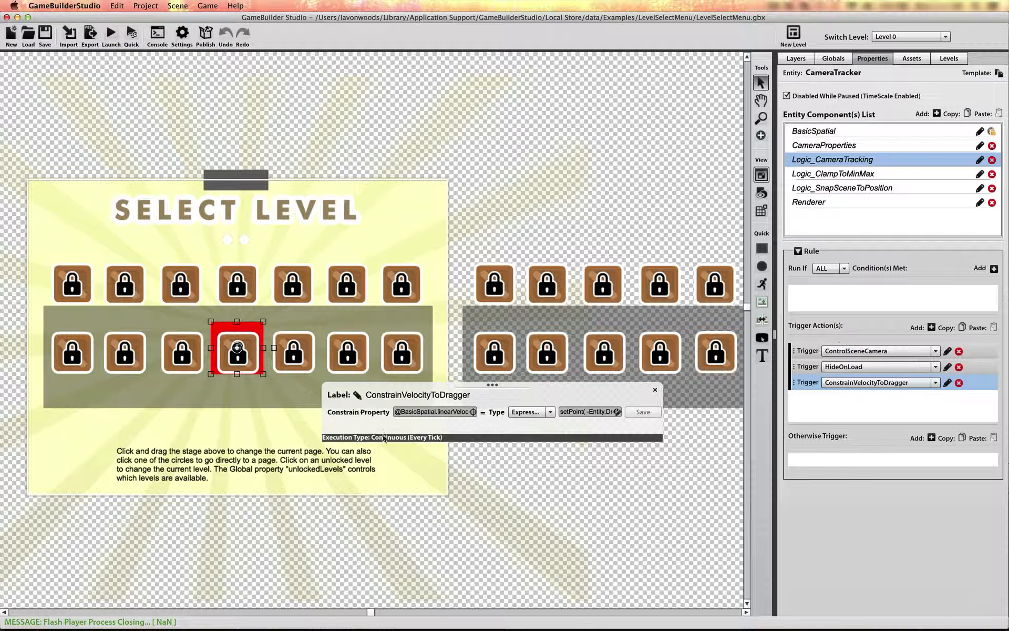
# Close the ConstrainVelocityToDragger action and examine the properties stored in CameraTracker's CameraProperties component.
pyautogui.click(655, 390)
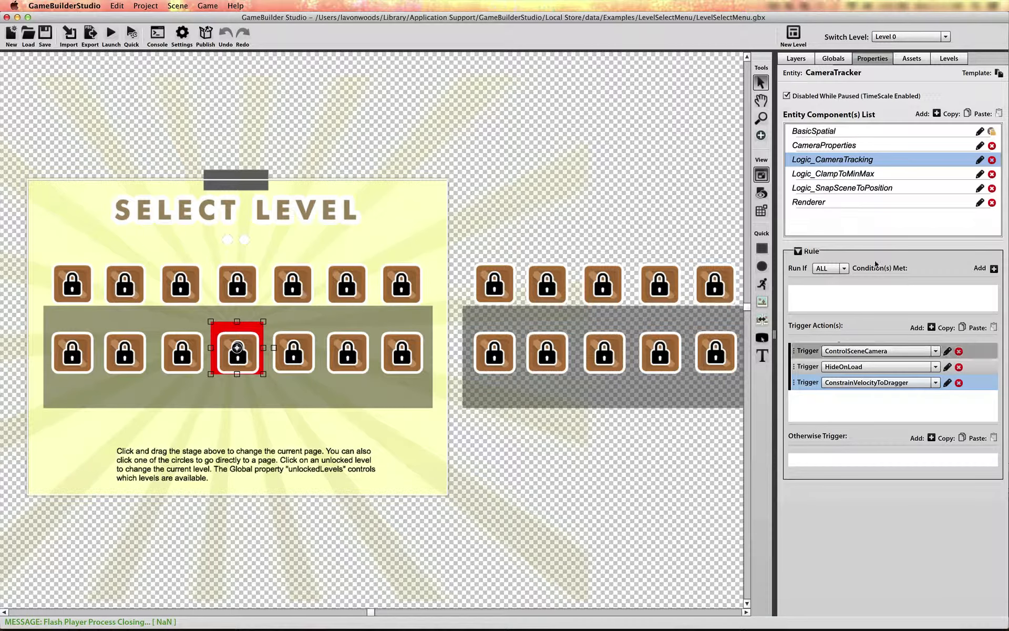
pyautogui.click(850, 148)
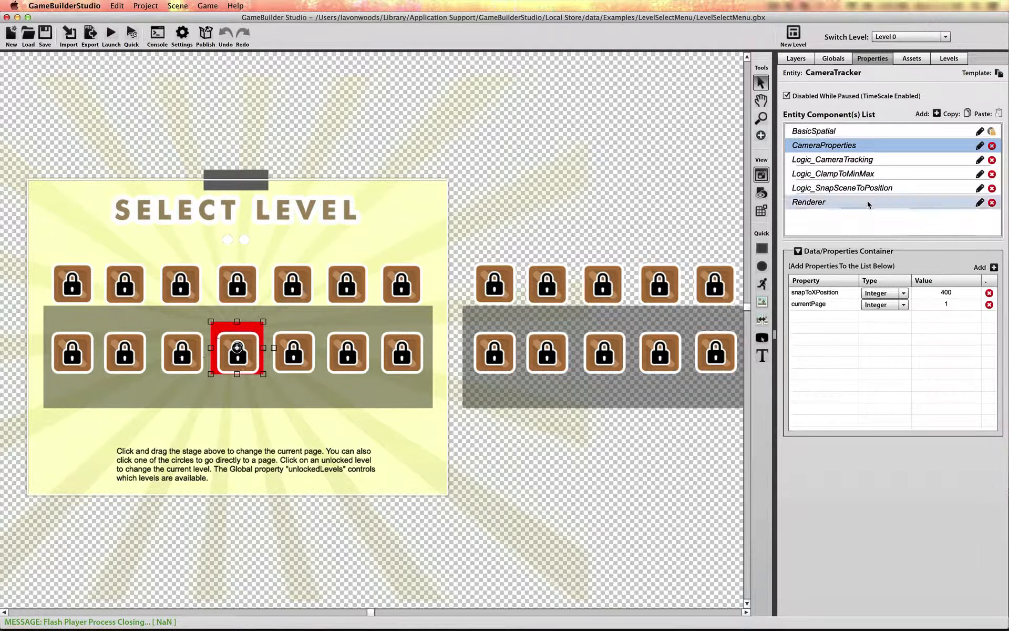
# Examine Logic_ClampToMinMax, expanding both property conditions and reading the expression in its StopTrackingVelocity action.
pyautogui.click(848, 174)
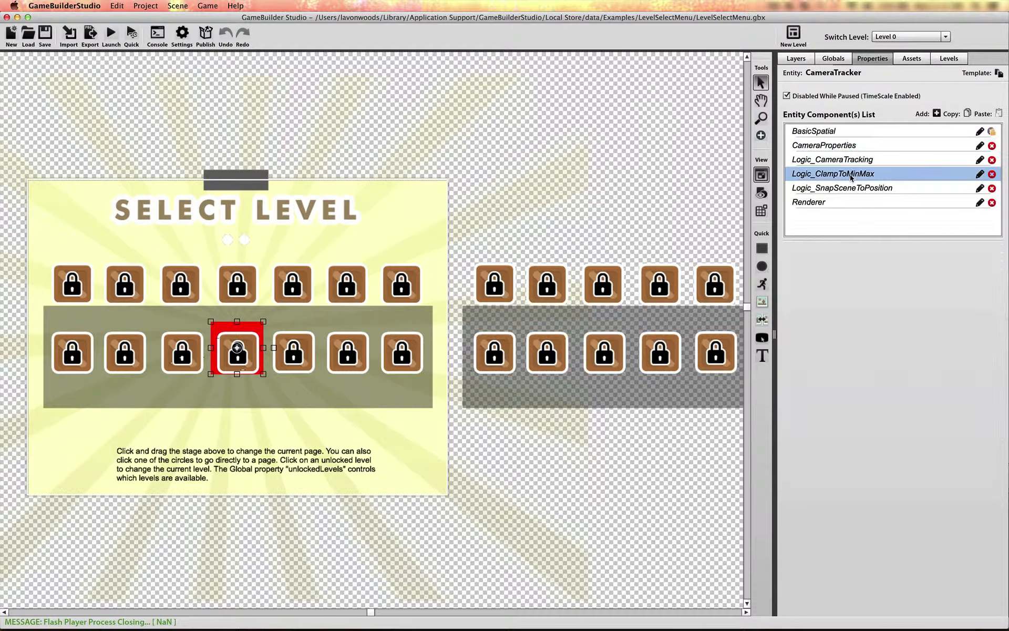
pyautogui.click(795, 295)
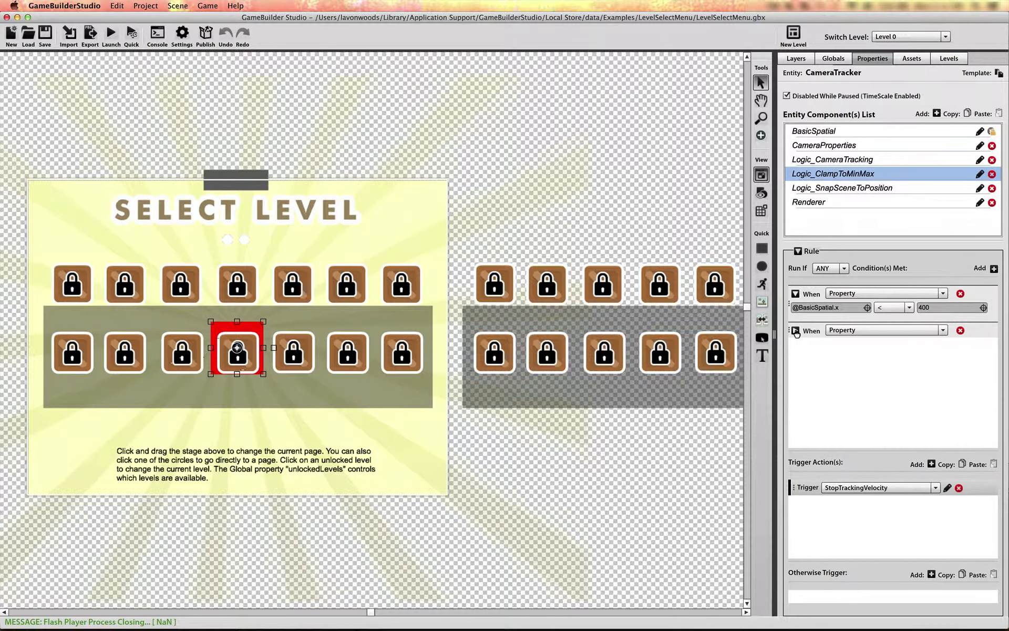
pyautogui.click(795, 330)
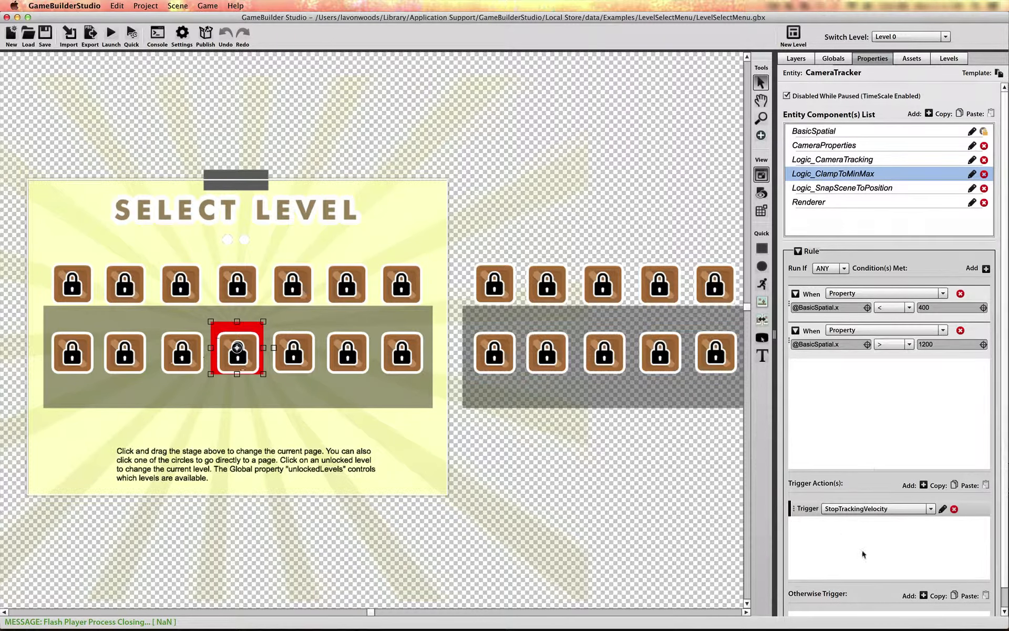
pyautogui.scroll(-1, 847, 550)
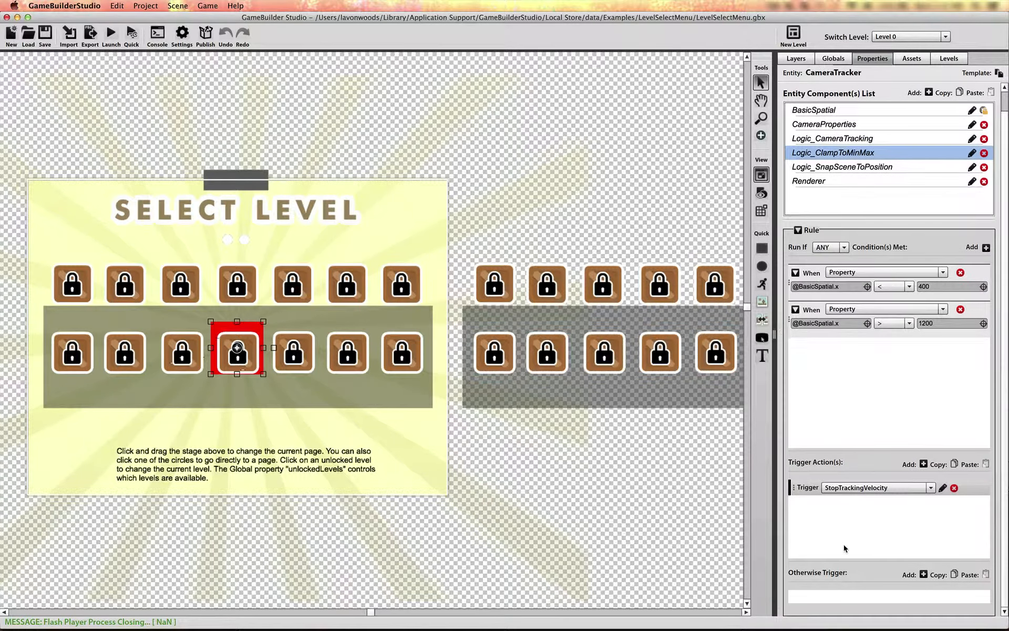
pyautogui.click(942, 487)
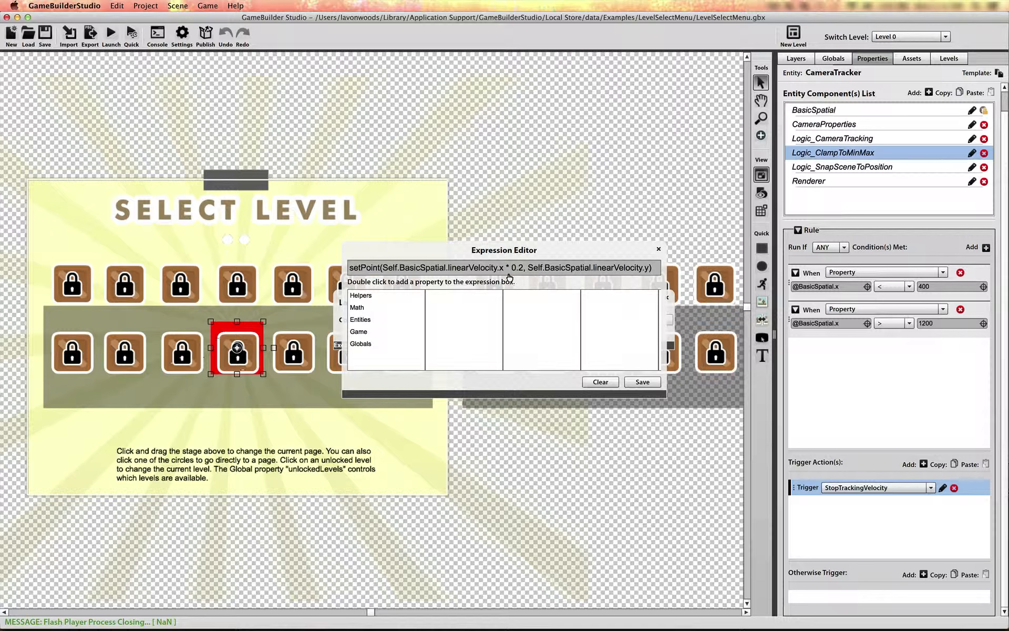
pyautogui.click(658, 250)
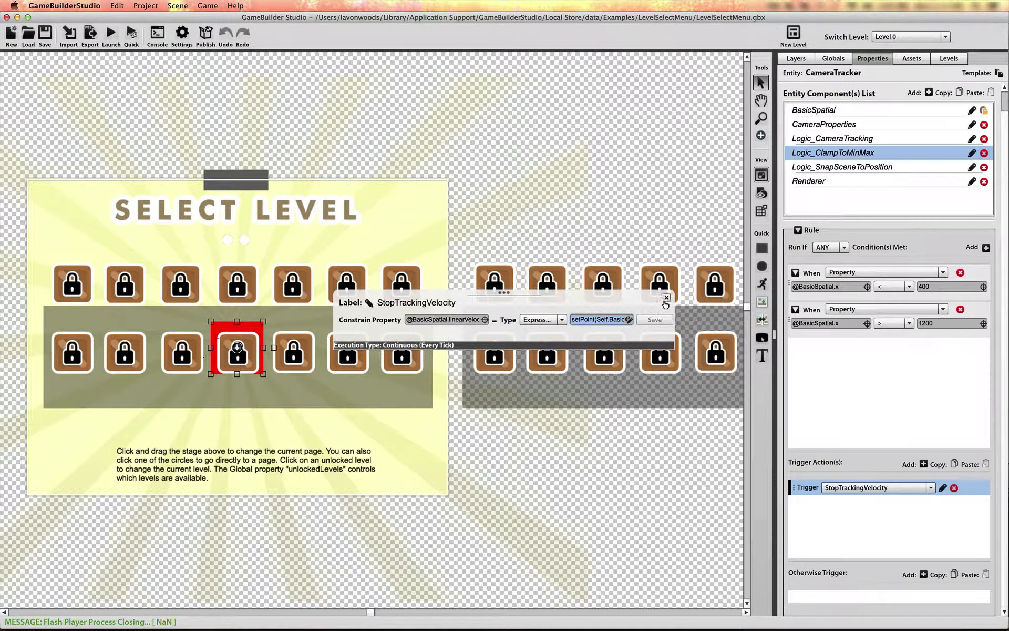
pyautogui.click(666, 299)
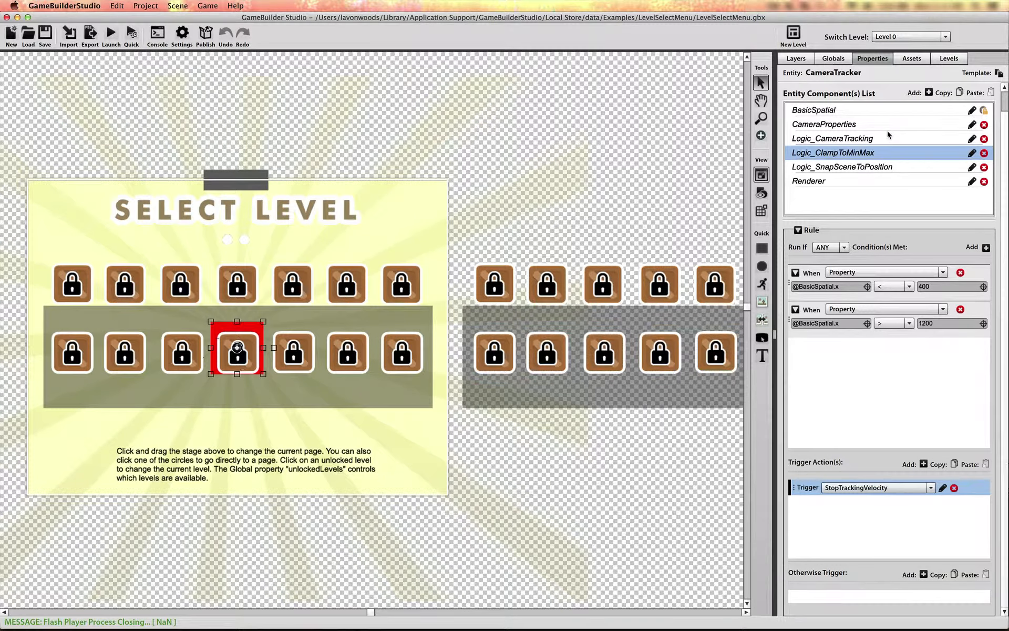
# Examine the AnimateIntoSnapPosition action in CameraTracker's Logic_SnapSceneToPosition component, including its full target expression.
pyautogui.click(880, 165)
pyautogui.click(943, 508)
pyautogui.moveTo(552, 276); pyautogui.dragTo(614, 276)
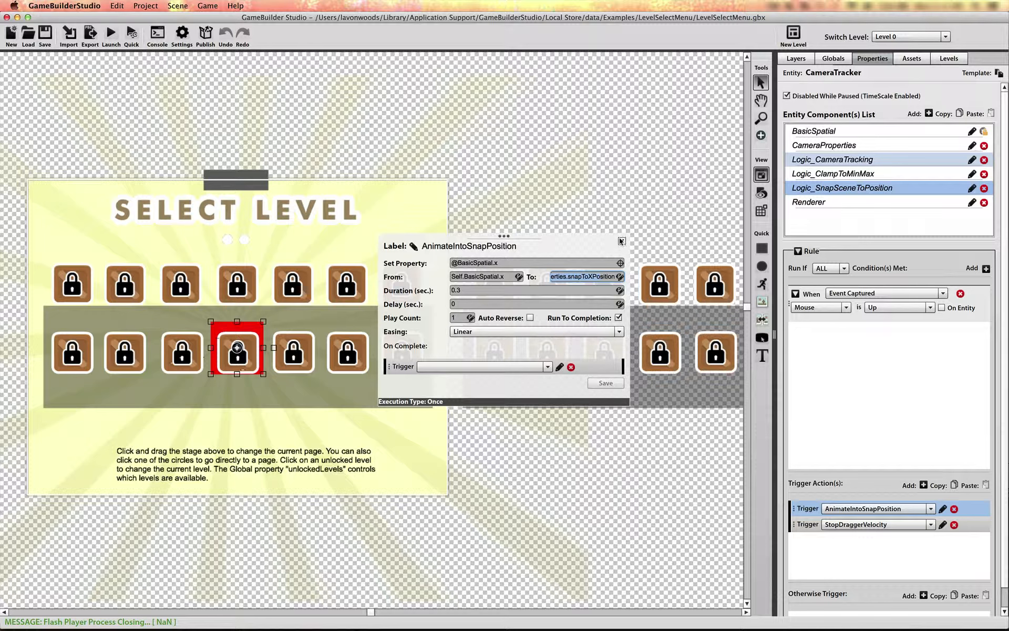
pyautogui.click(622, 240)
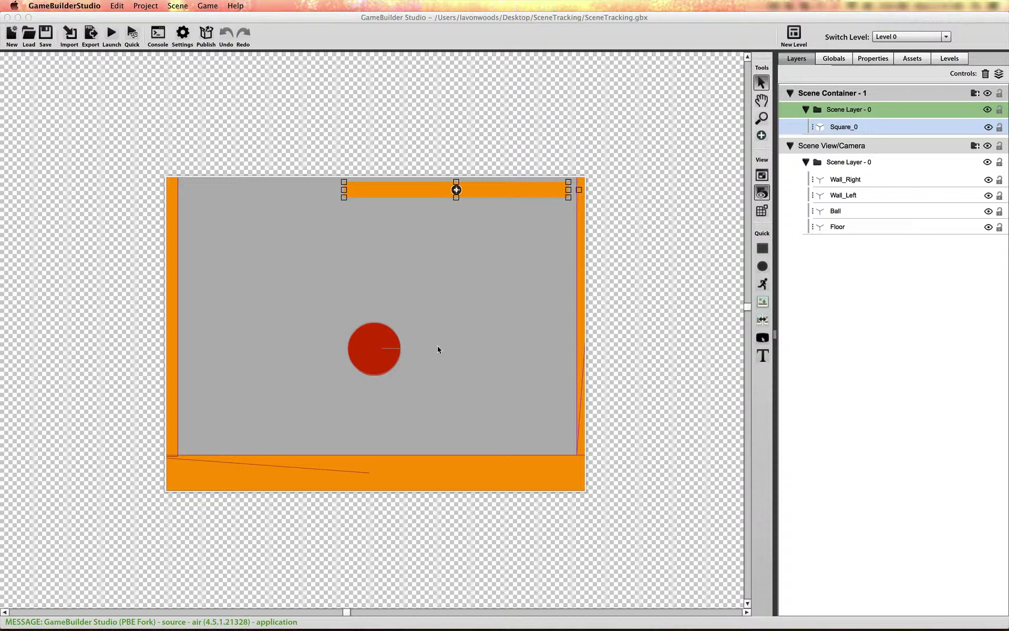
# Show the content outside the camera bounds and add a square above the ball at about X 346, Y 136.
pyautogui.click(762, 175)
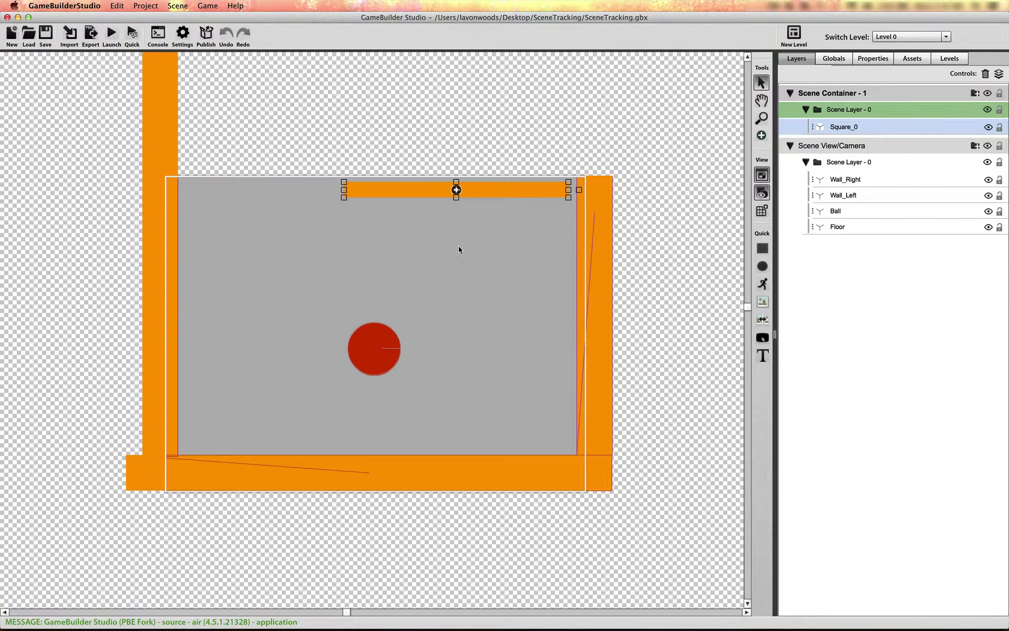
pyautogui.scroll(3, 459, 250)
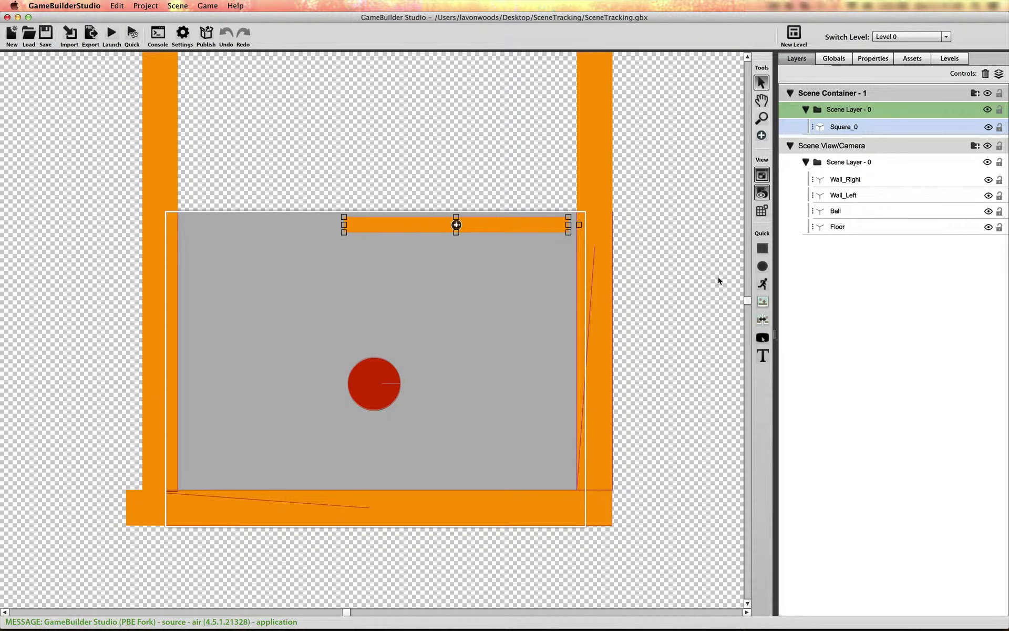
pyautogui.click(762, 248)
pyautogui.click(466, 286)
pyautogui.moveTo(478, 295); pyautogui.dragTo(359, 292)
# Set the new square's fill color to #006633 and move it to about X 301, Y 142.
pyautogui.click(869, 59)
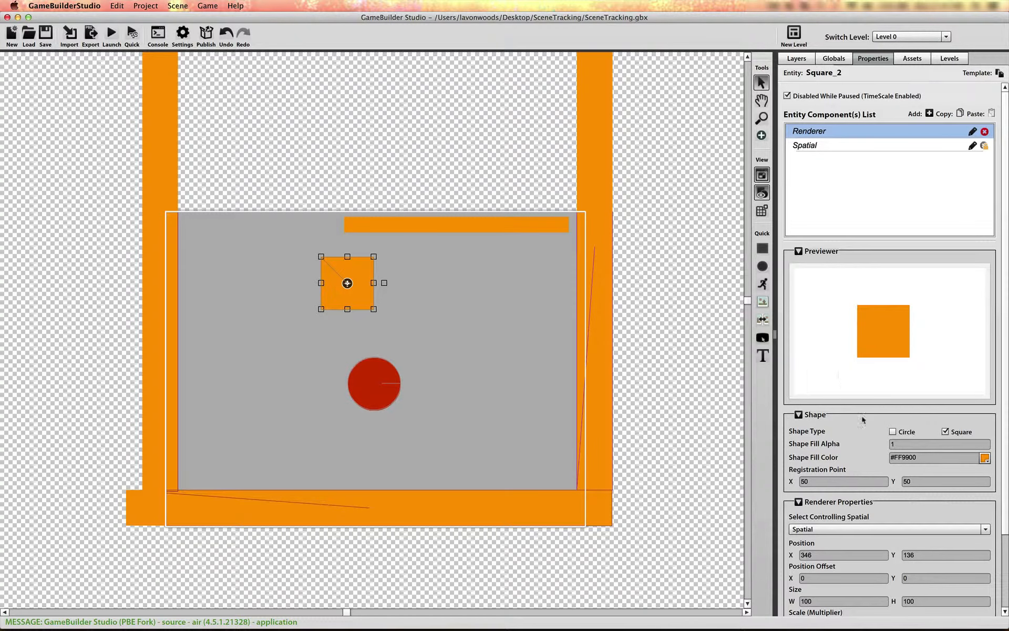
pyautogui.click(985, 458)
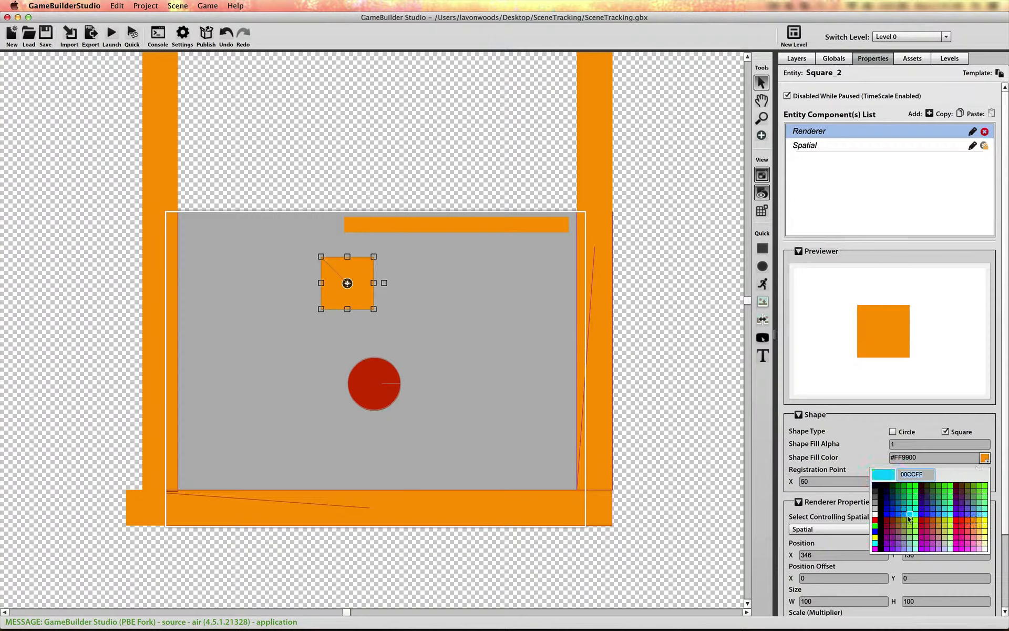
pyautogui.click(899, 493)
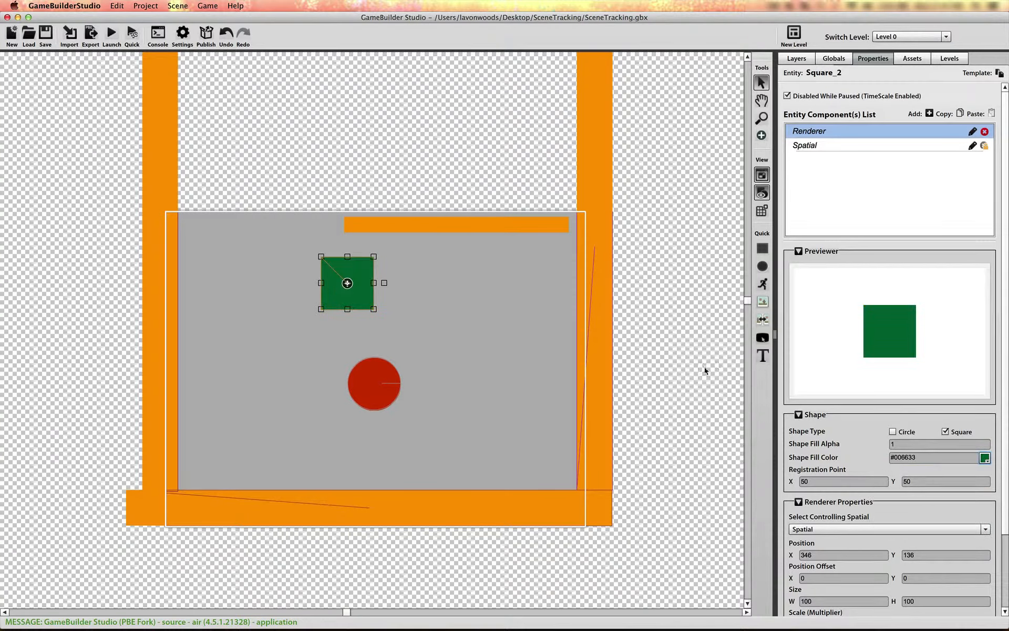
pyautogui.moveTo(376, 313); pyautogui.dragTo(351, 315)
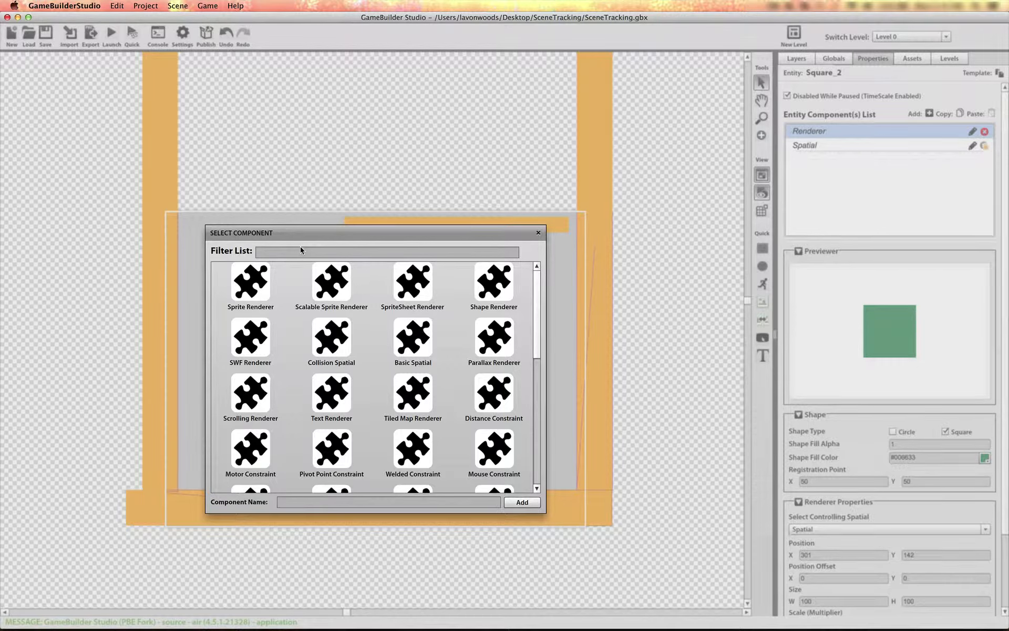
# Add a Basic Spatial component to the green square.
pyautogui.click(300, 251)
pyautogui.write('bas')
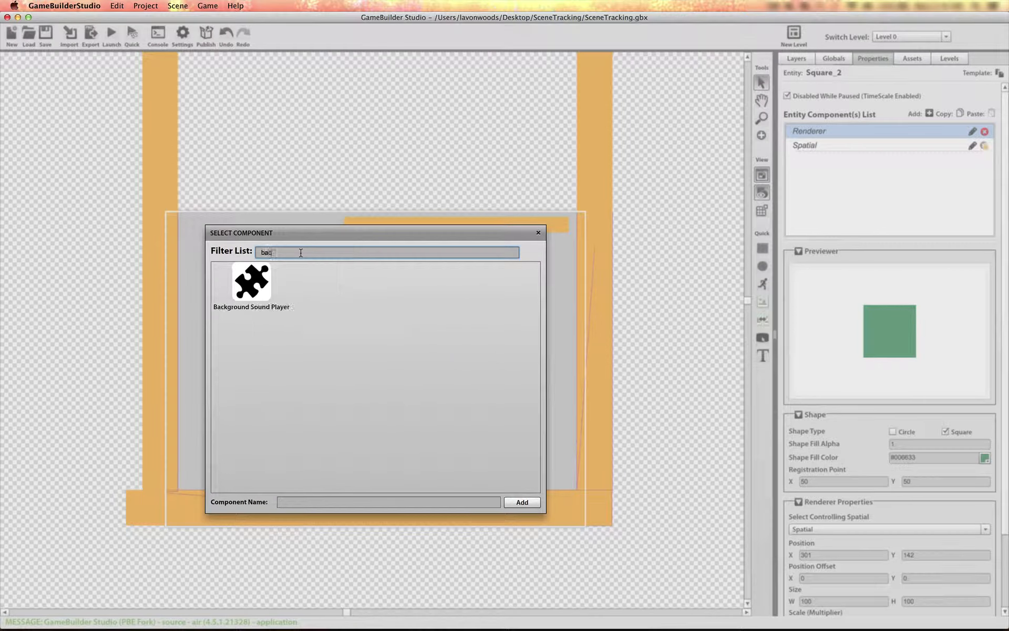
pyautogui.write('i')
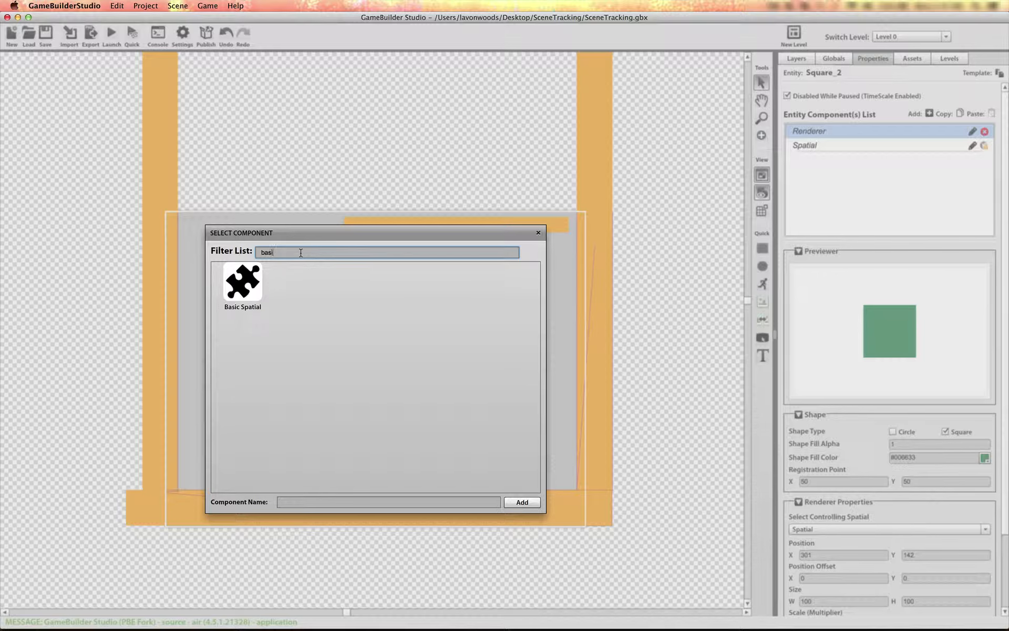
pyautogui.click(252, 273)
pyautogui.click(508, 502)
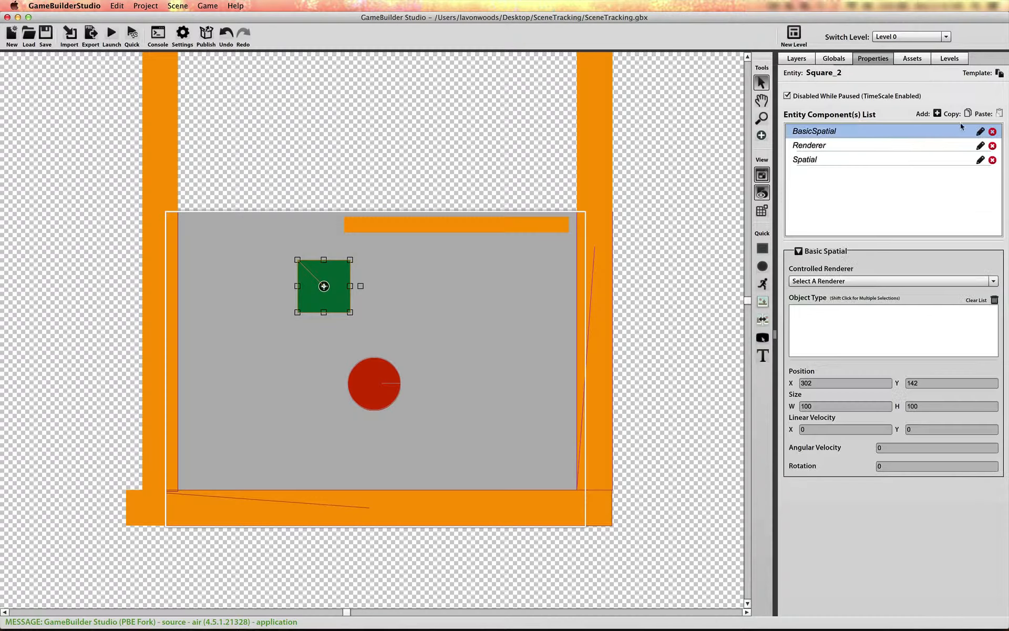
# Remove the square's original Spatial component, make BasicSpatial the renderer's controlling spatial, and move the square to about X 239, Y 131.
pyautogui.click(993, 161)
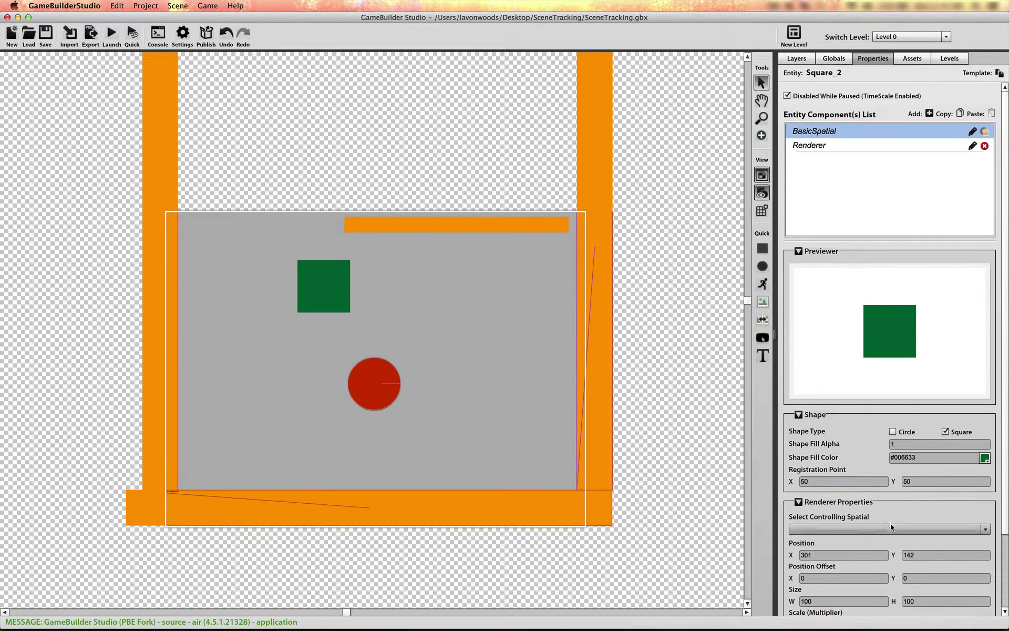
pyautogui.click(890, 527)
pyautogui.click(866, 541)
pyautogui.click(328, 293)
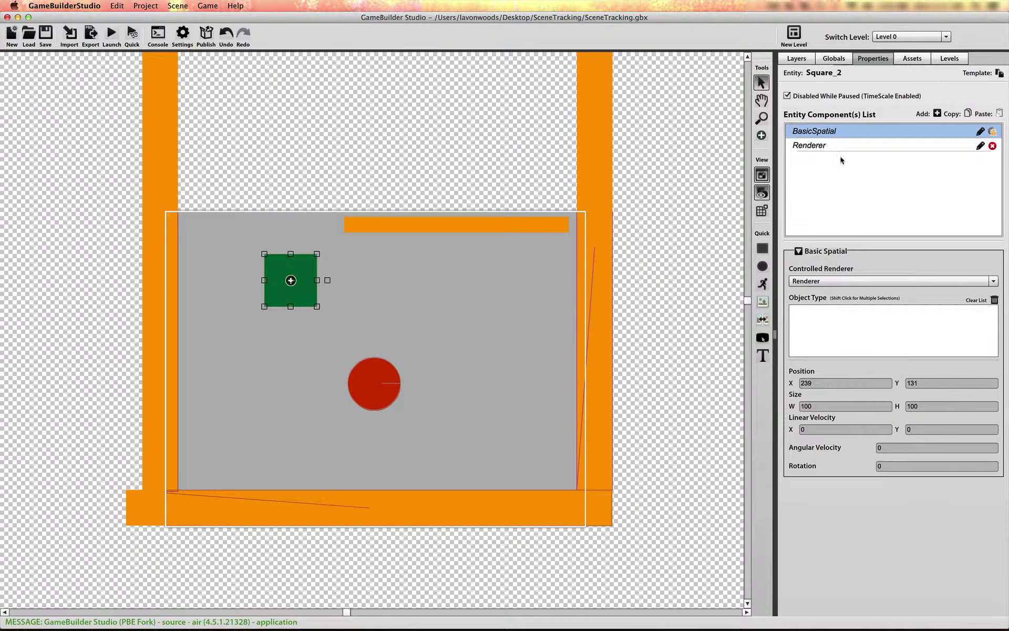
# Set the green square's registration point to X 0, Y 0 and move the square to about X -59, Y -161.
pyautogui.click(833, 143)
pyautogui.click(844, 481)
pyautogui.write('0')
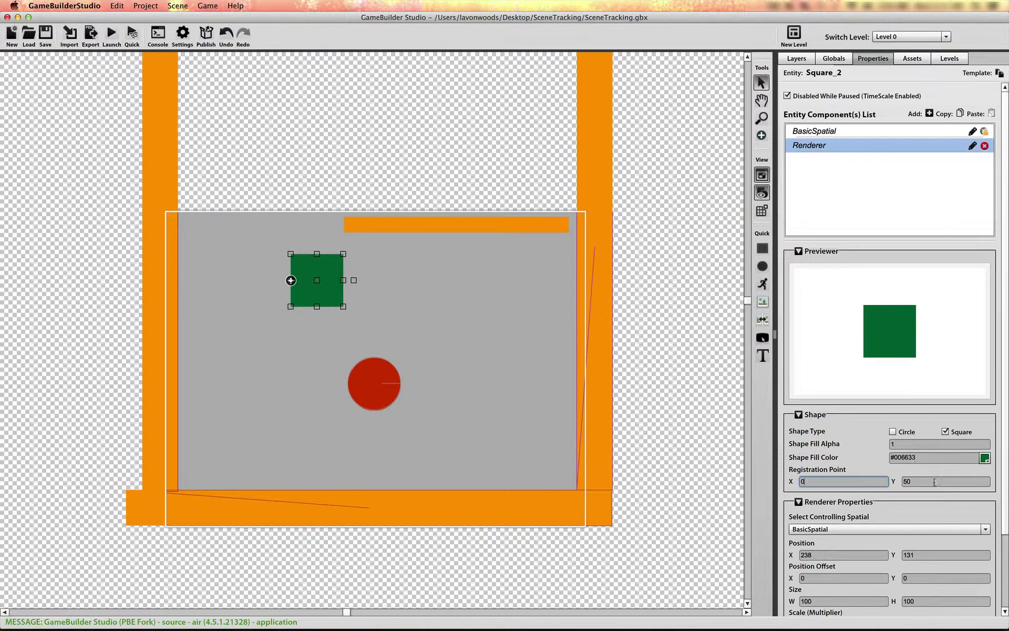
pyautogui.moveTo(928, 482); pyautogui.dragTo(850, 478)
pyautogui.write('0')
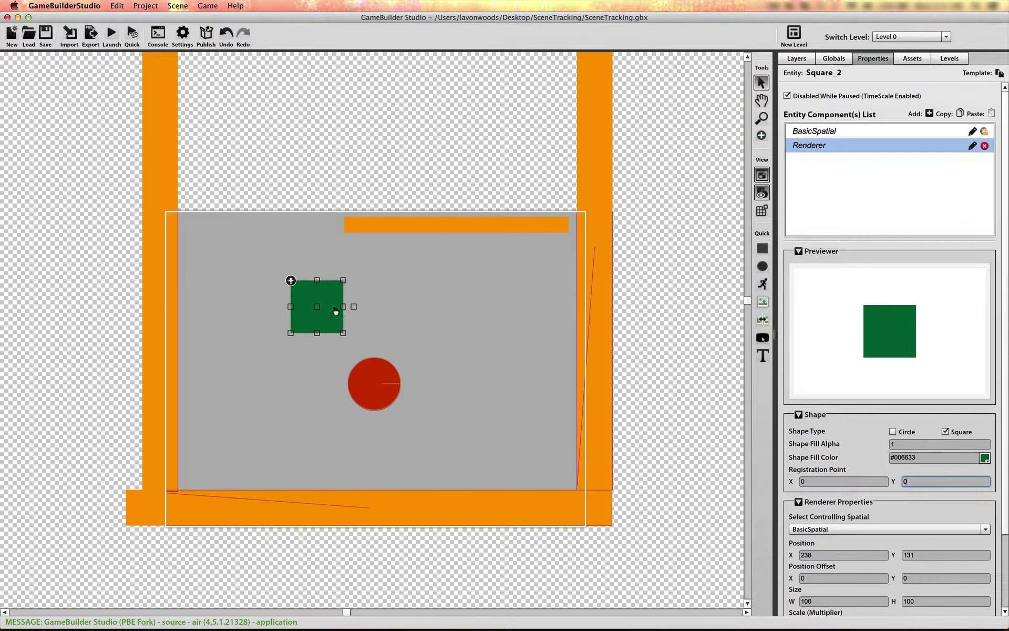
pyautogui.moveTo(336, 312); pyautogui.dragTo(180, 158)
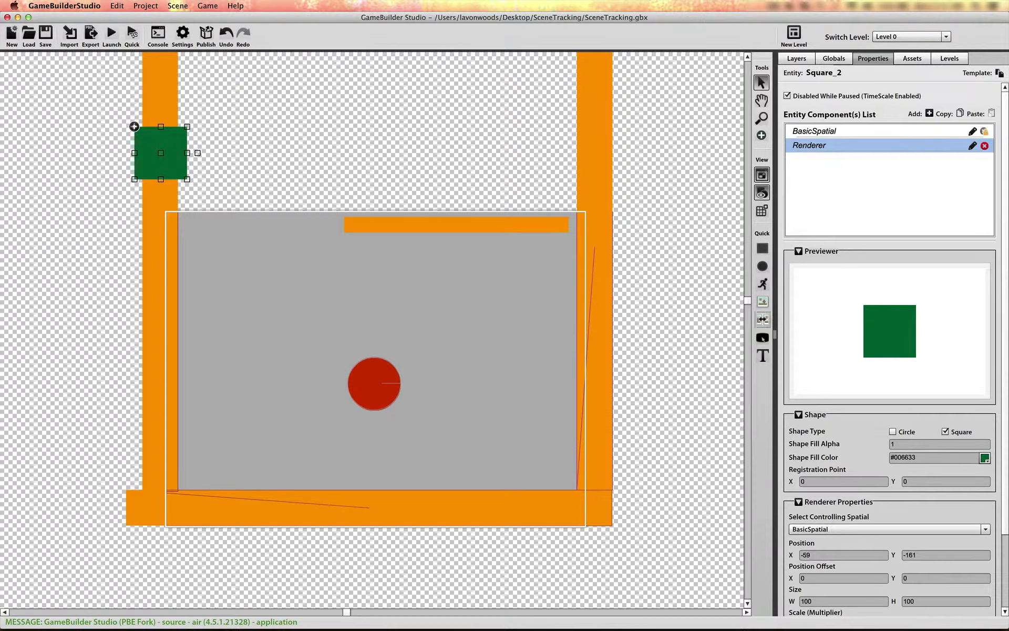
# Set the green square's size to 600 wide by 600 high.
pyautogui.doubleClick(806, 601)
pyautogui.write('600')
pyautogui.press('Return')
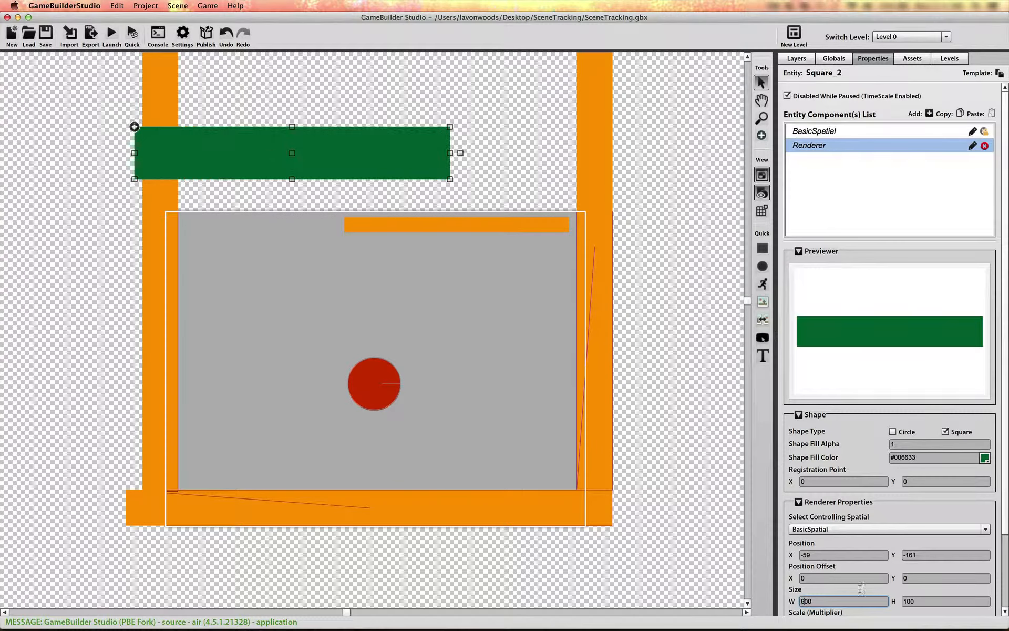
pyautogui.doubleClick(905, 601)
pyautogui.write('600')
pyautogui.press('Return')
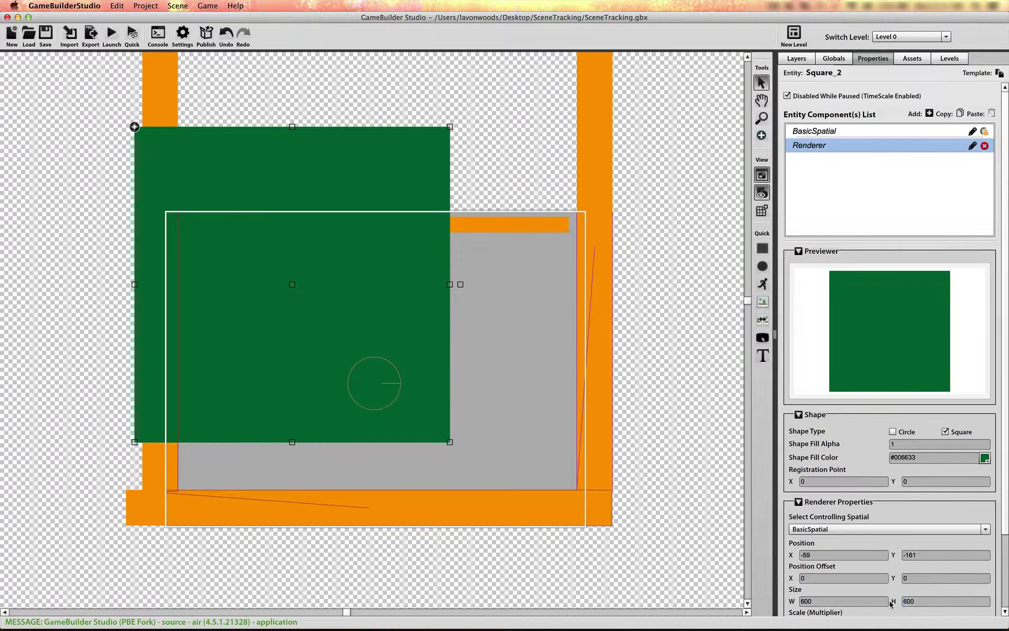
# Try the green square at 1200 wide by 1100 high, positioned at about X -216, Y -329.
pyautogui.write('12')
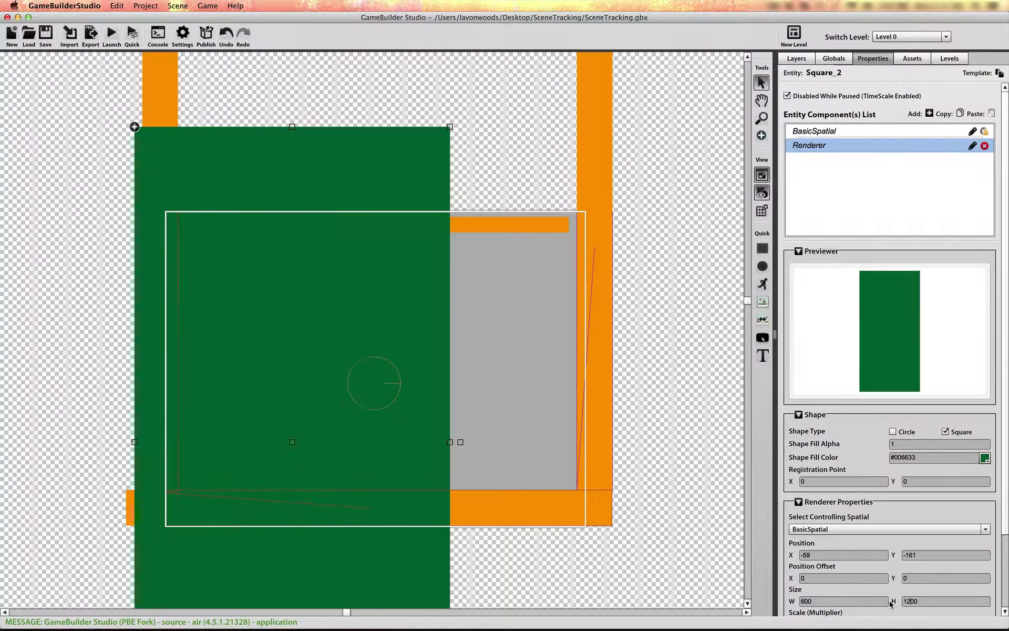
pyautogui.press('BackSpace')
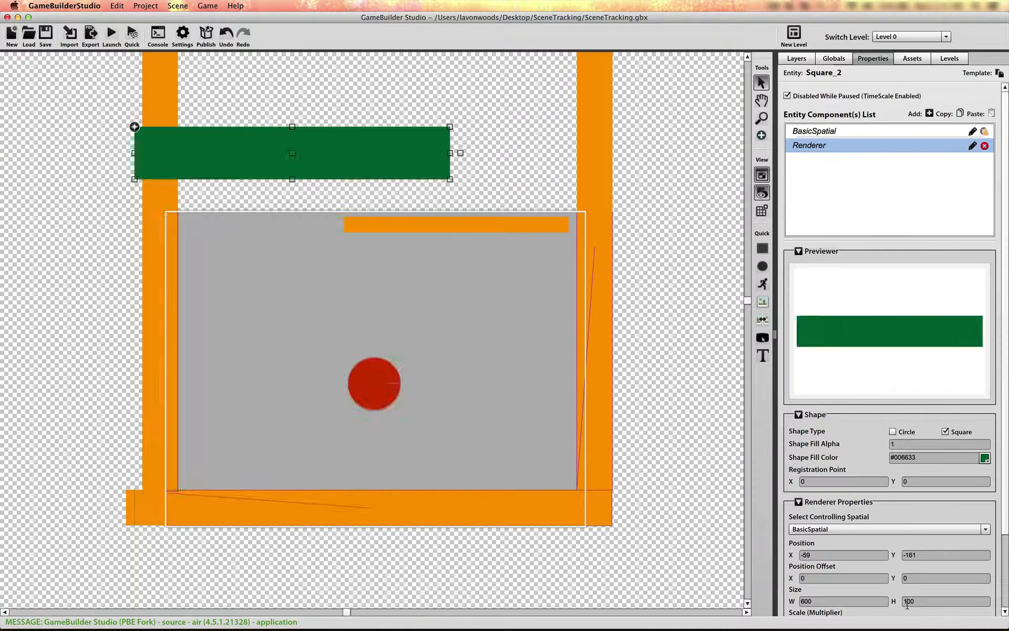
pyautogui.write('1')
pyautogui.moveTo(804, 601); pyautogui.dragTo(792, 603)
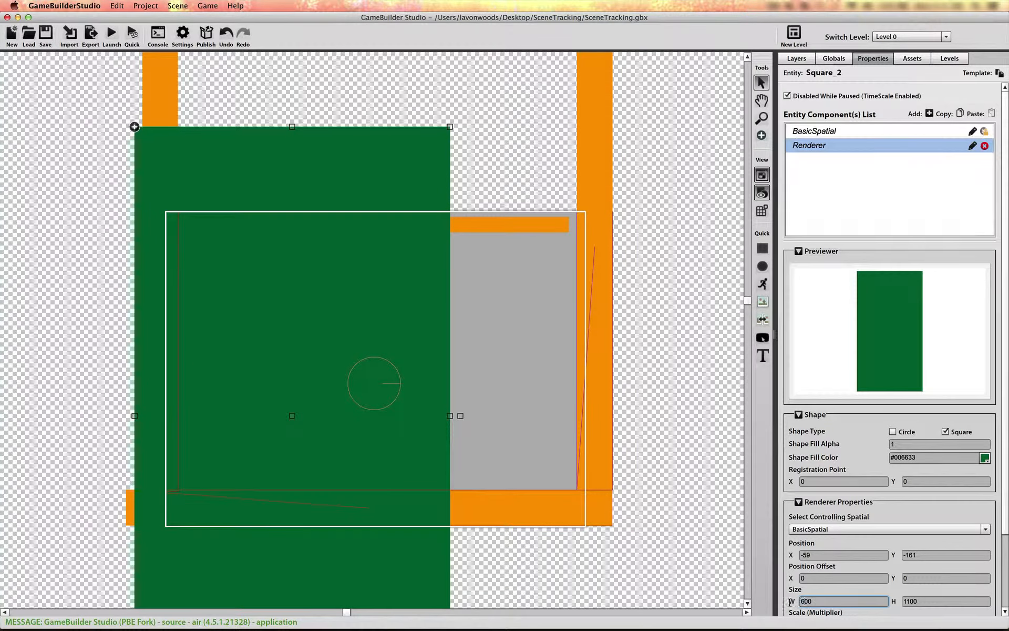
pyautogui.write('12')
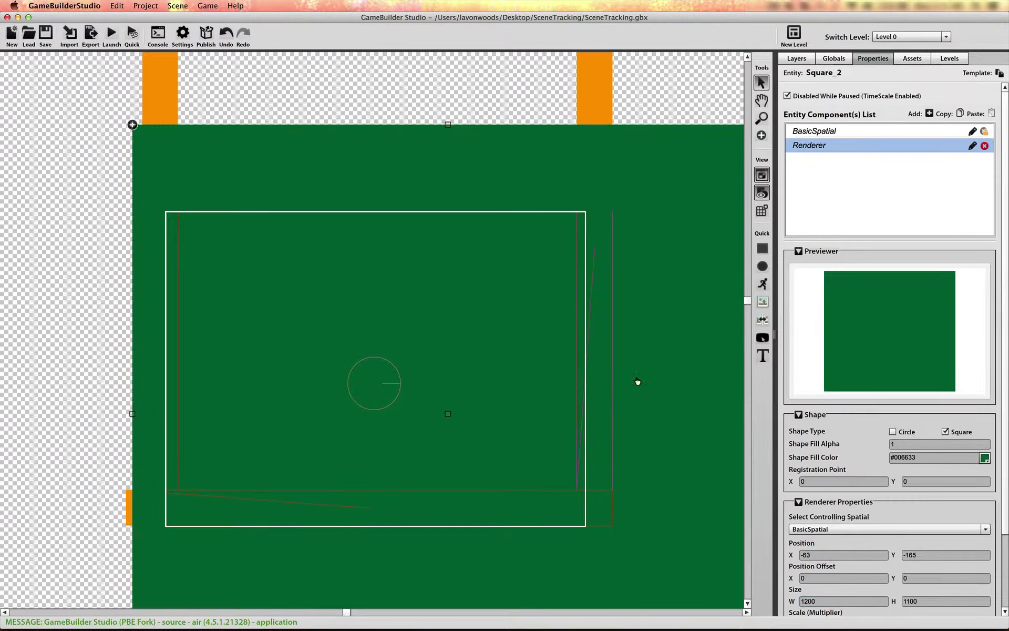
pyautogui.moveTo(639, 382); pyautogui.dragTo(558, 296)
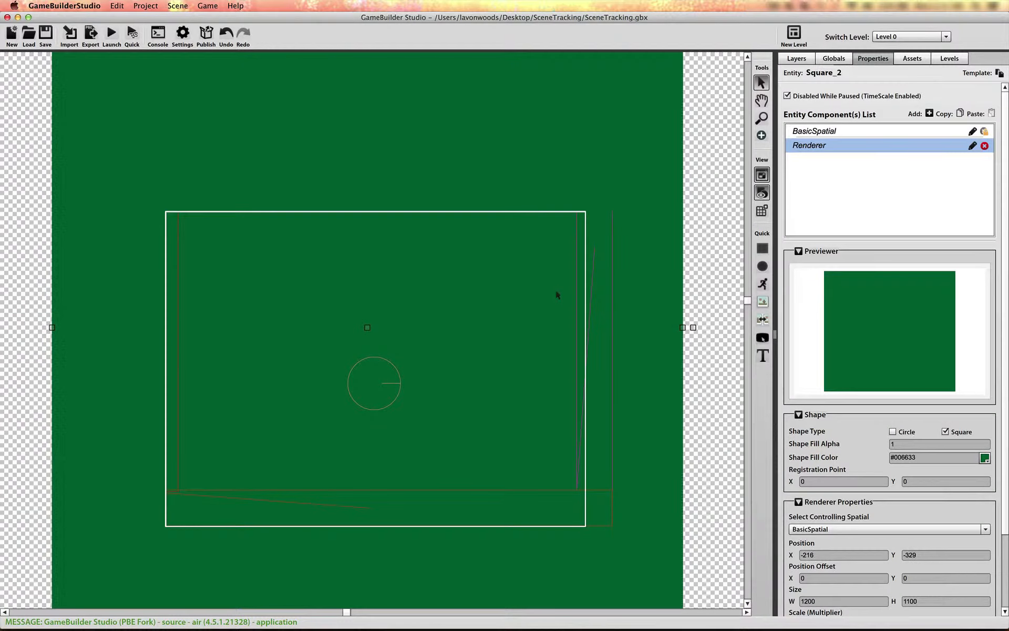
# Resize the green square to 800 by 800 and move it to about X 8, Y -124.
pyautogui.click(808, 601)
pyautogui.press('BackSpace')
pyautogui.press('BackSpace')
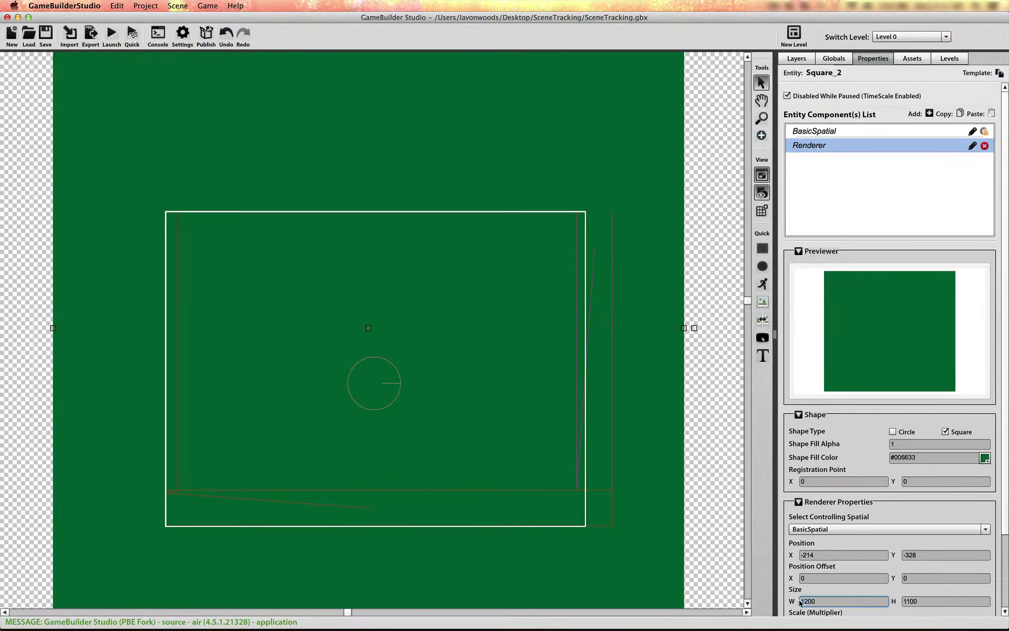
pyautogui.write('8')
pyautogui.press('Return')
pyautogui.click(911, 601)
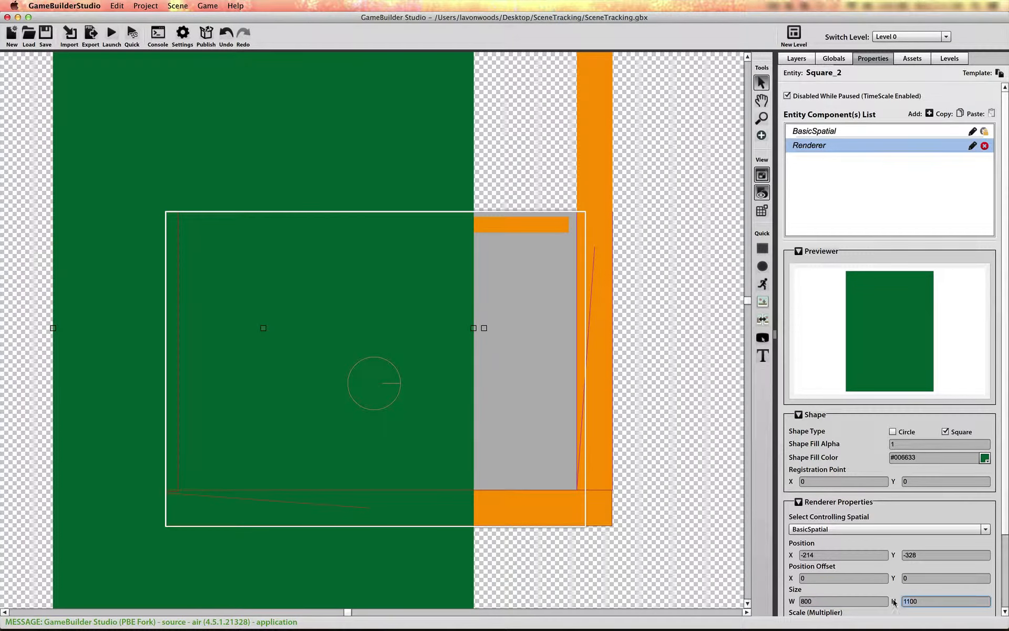
pyautogui.press('BackSpace')
pyautogui.press('BackSpace')
pyautogui.write('8')
pyautogui.press('Return')
pyautogui.moveTo(279, 146); pyautogui.dragTo(394, 250)
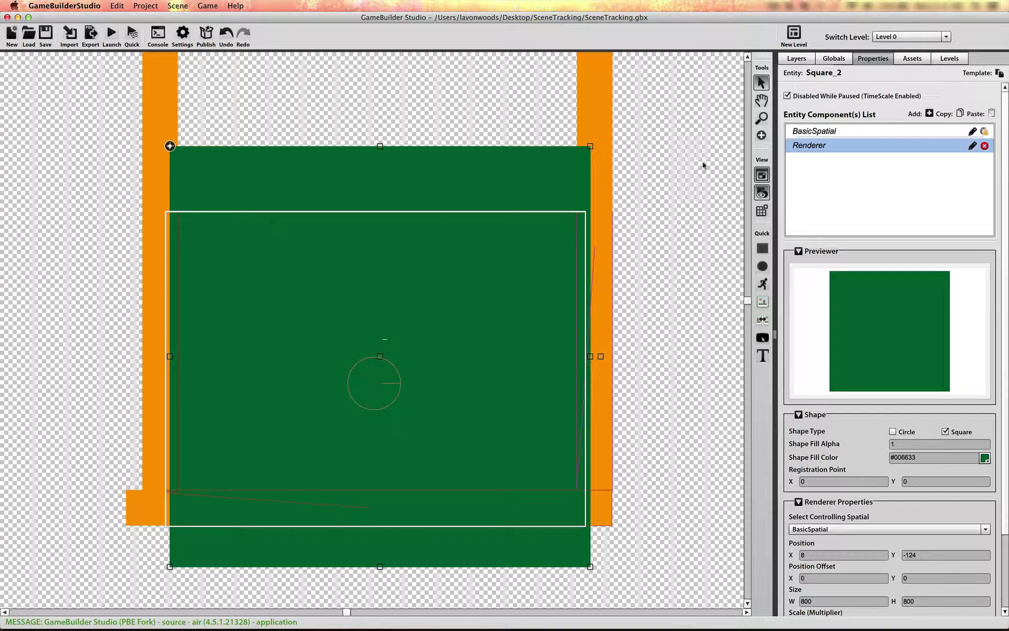
# Add a Rules Map component named Logic_OnLoad to Square_2.
pyautogui.click(796, 58)
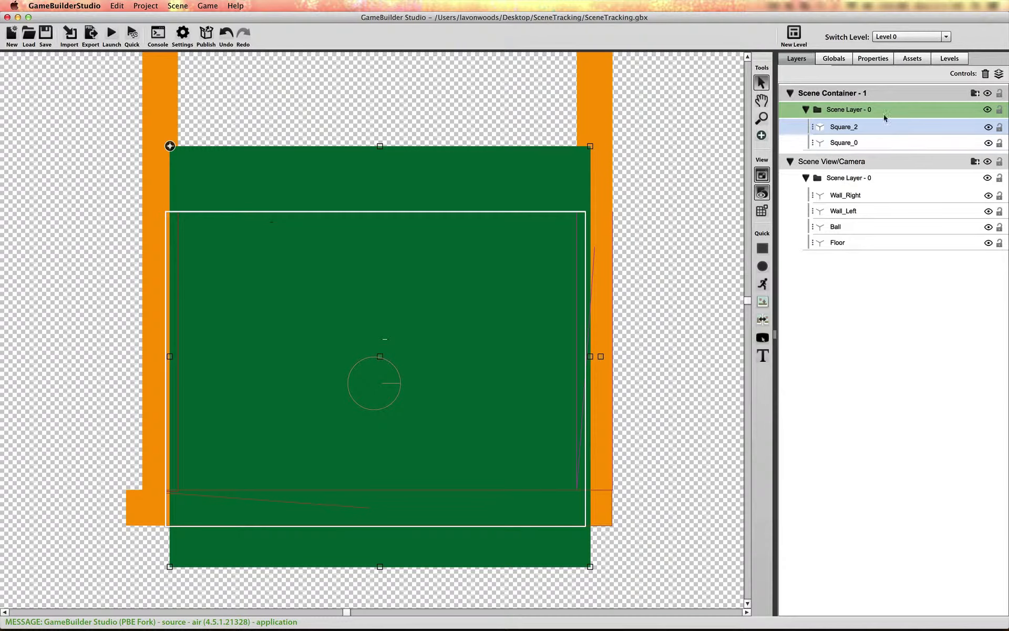
pyautogui.click(863, 59)
pyautogui.click(930, 113)
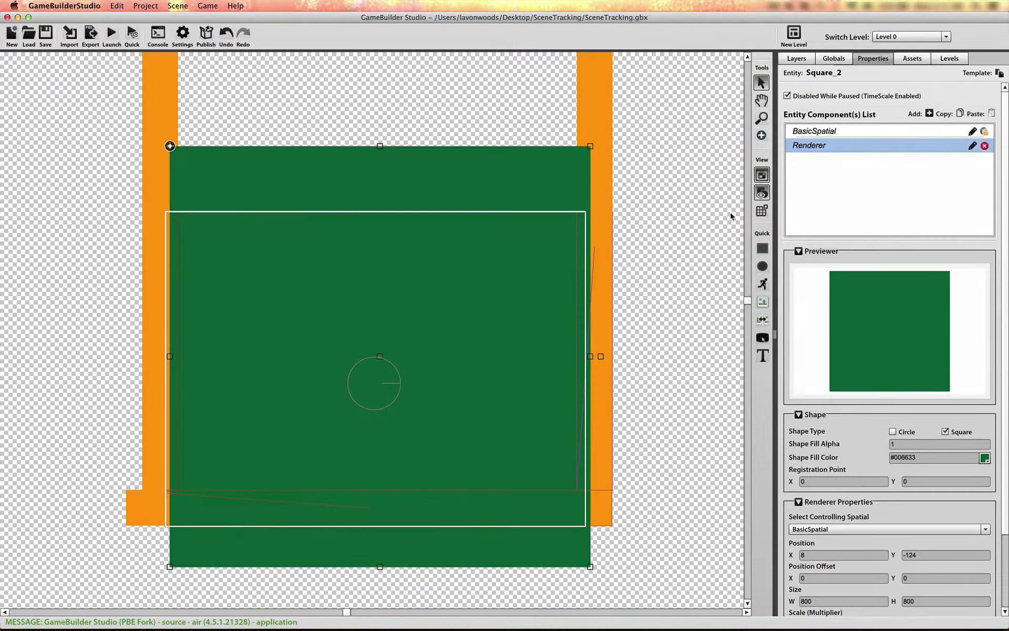
pyautogui.click(365, 257)
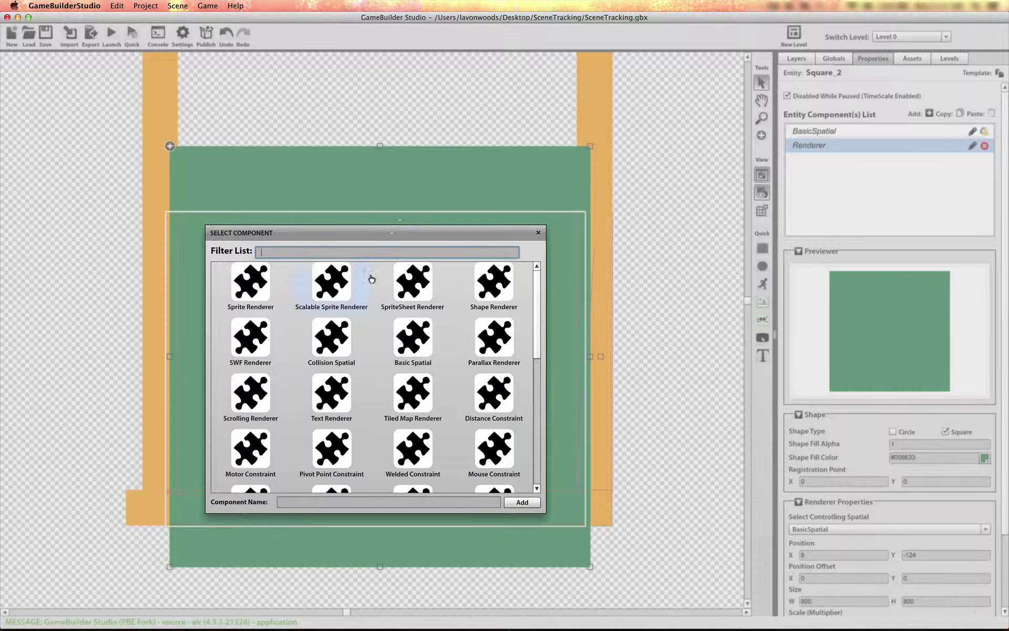
pyautogui.write('rule')
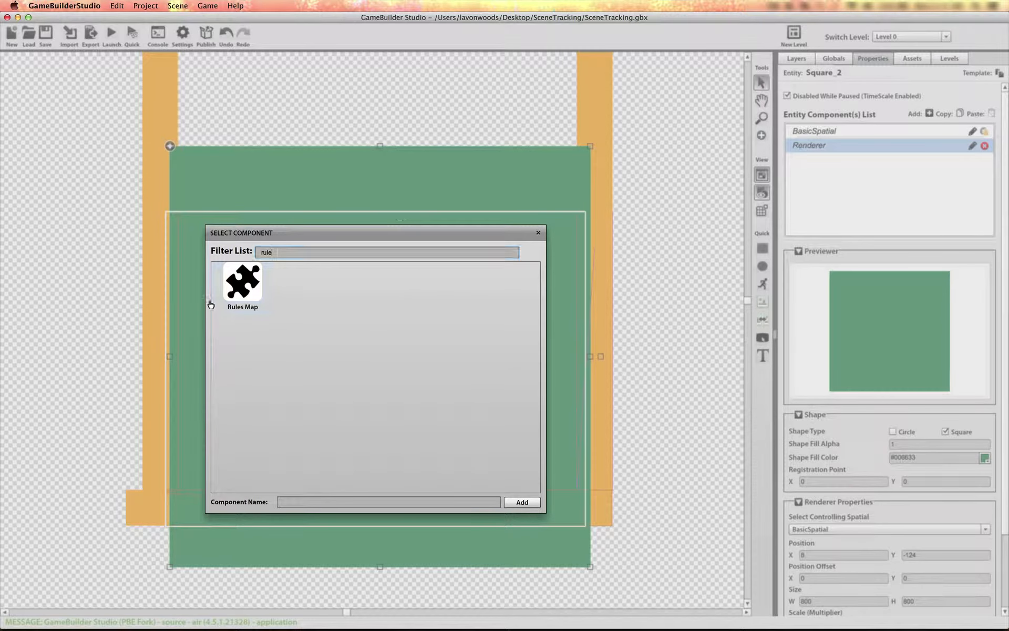
pyautogui.click(244, 297)
pyautogui.click(298, 501)
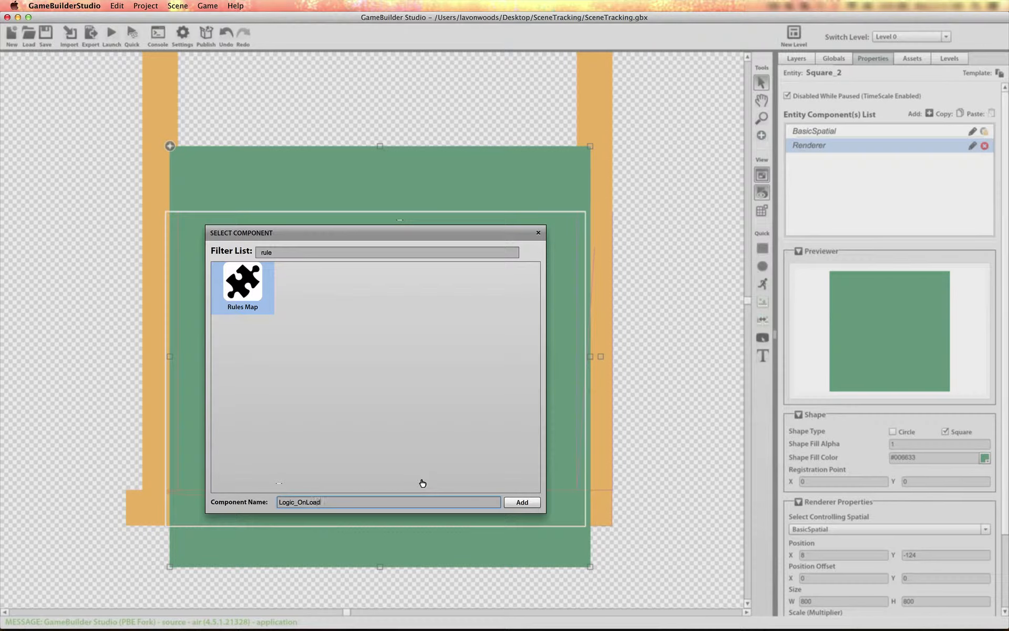
pyautogui.click(536, 501)
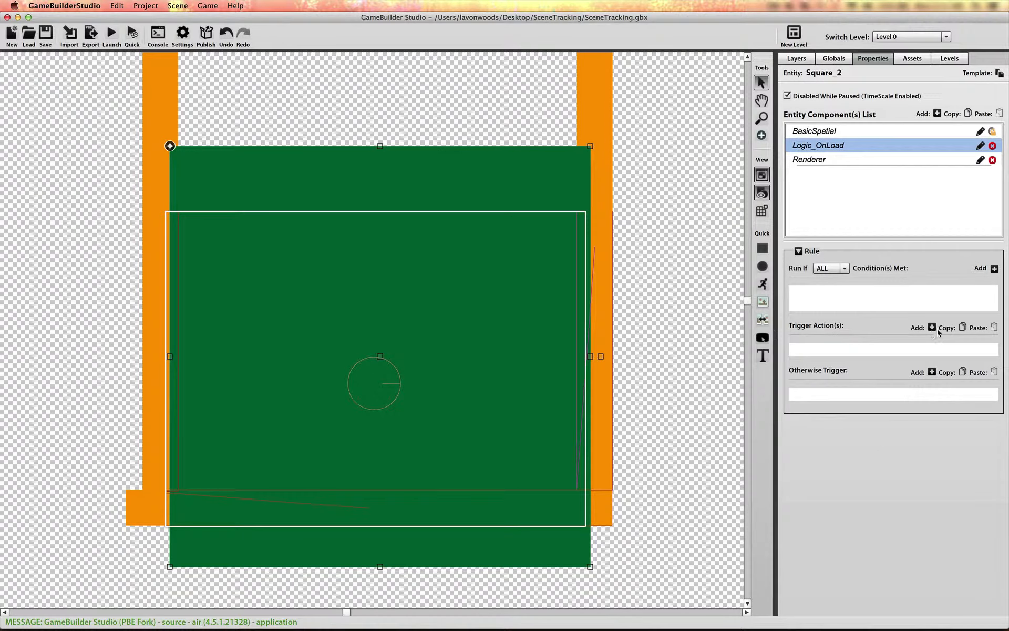
pyautogui.click(932, 327)
pyautogui.click(895, 352)
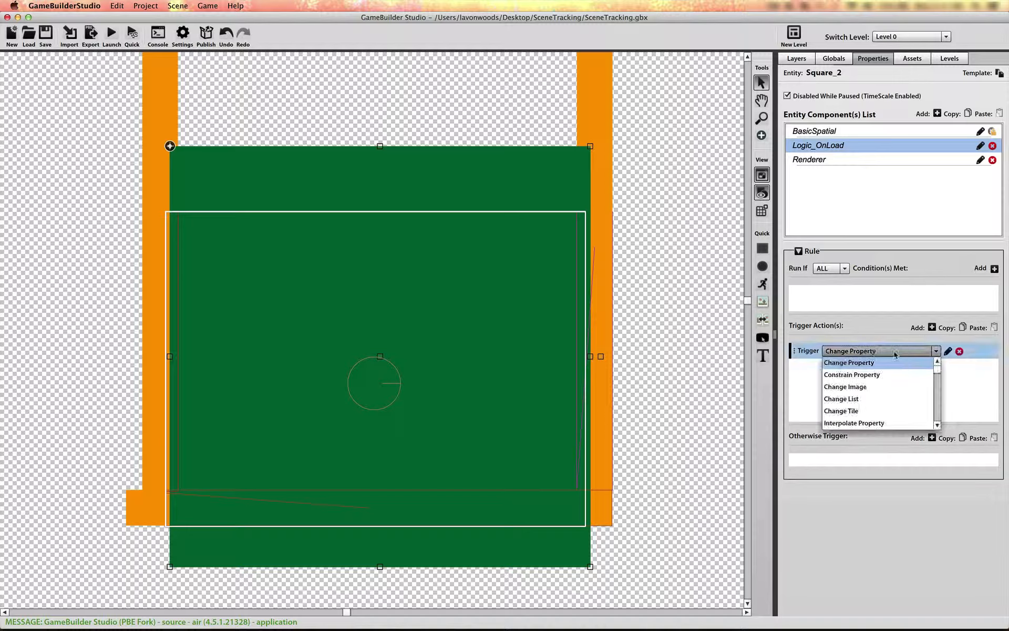
pyautogui.click(948, 352)
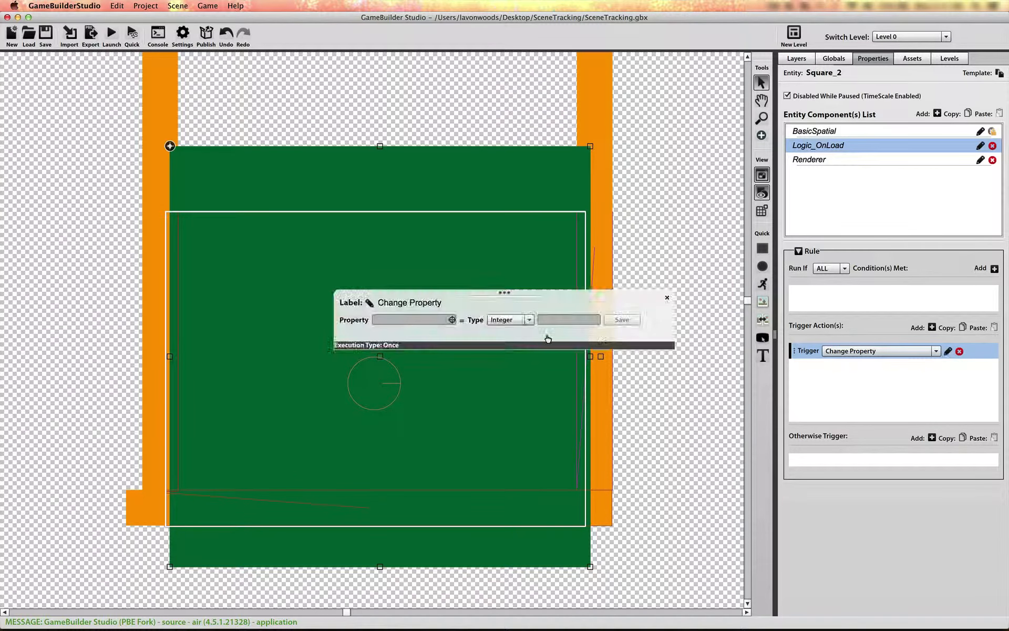
pyautogui.click(451, 321)
pyautogui.click(473, 300)
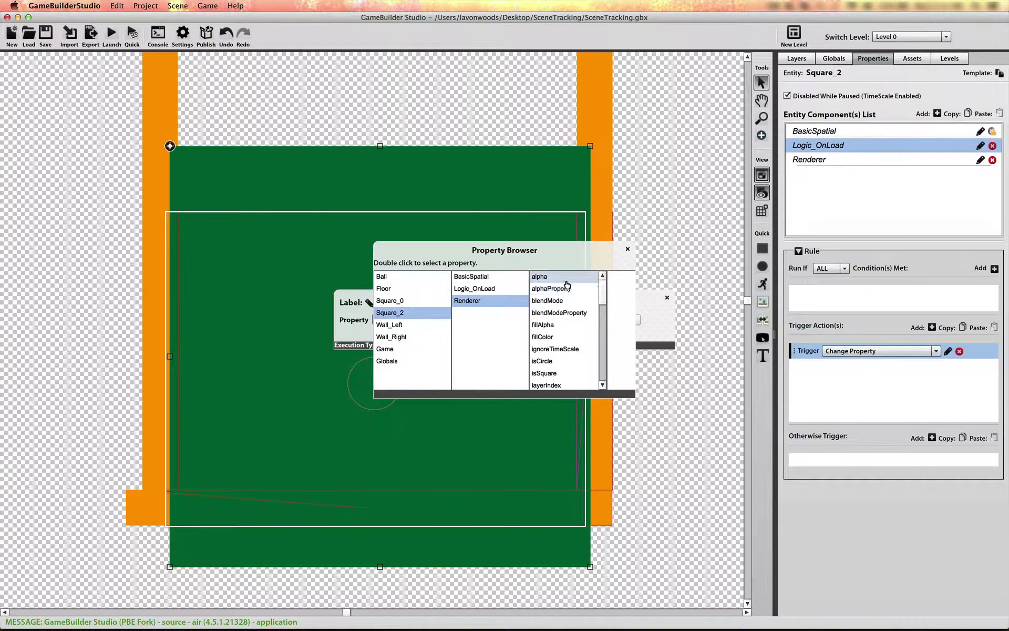
pyautogui.doubleClick(562, 277)
pyautogui.click(566, 319)
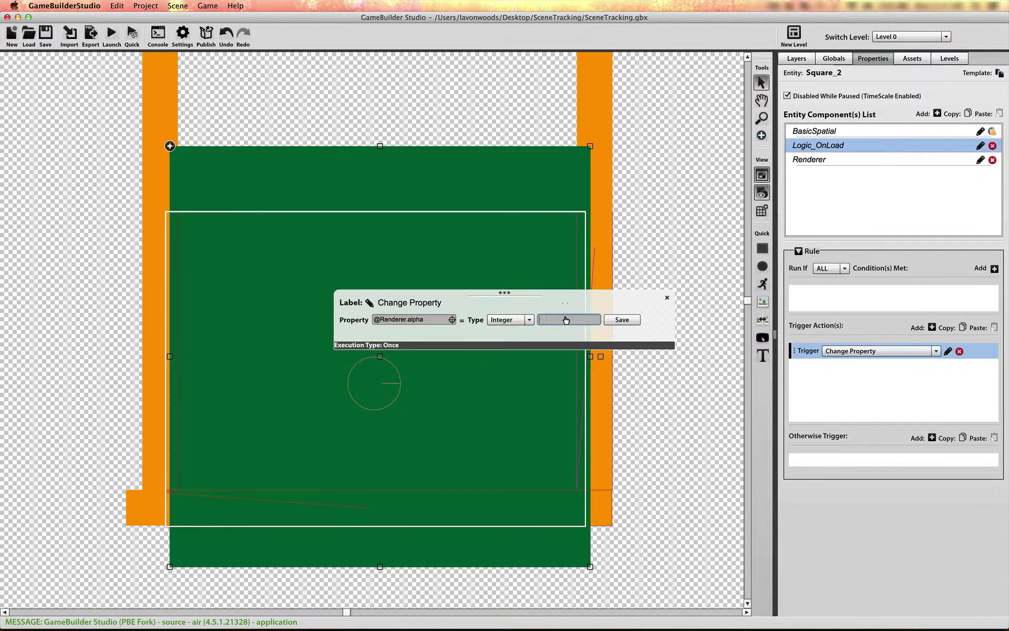
# Label the alpha-changing action Hide and save it.
pyautogui.click(367, 310)
pyautogui.click(369, 306)
pyautogui.write('Hide')
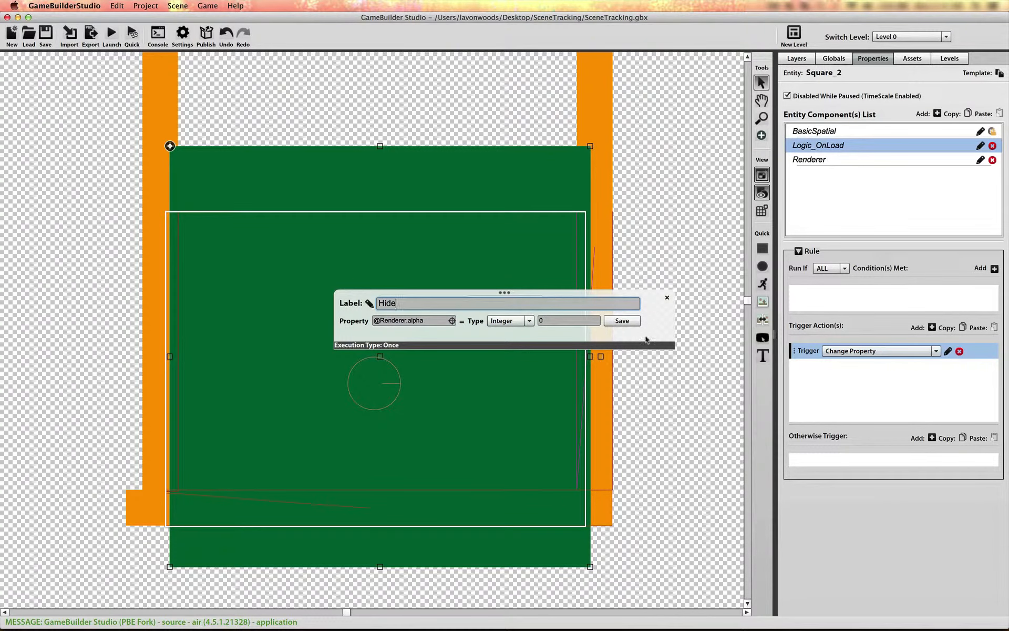
pyautogui.press('Return')
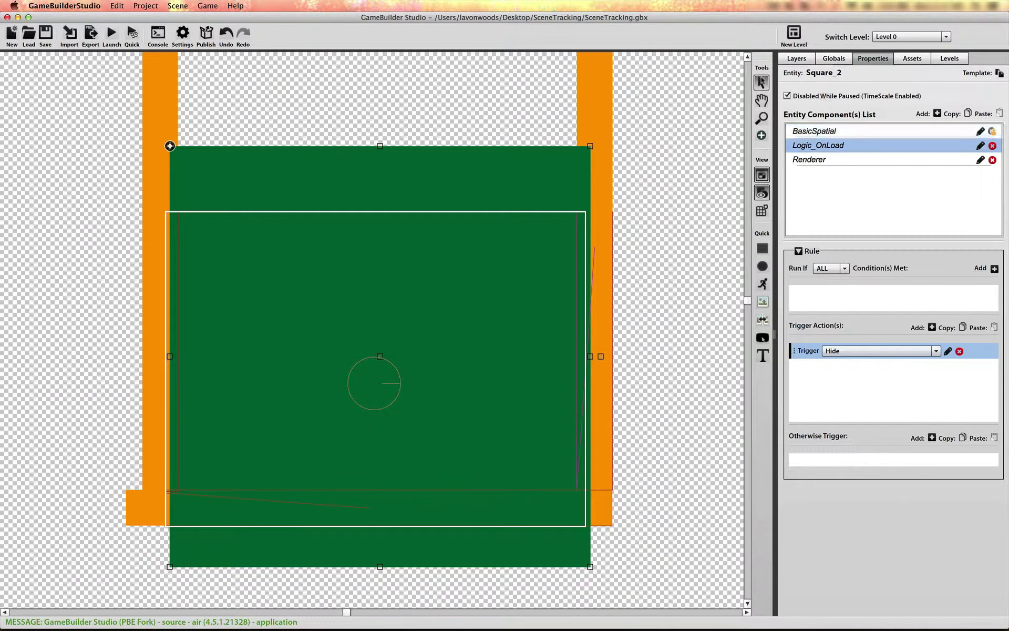
# Move Square_2 into the Scene View/Camera's Scene Layer - 0, below Floor.
pyautogui.click(835, 59)
pyautogui.click(796, 58)
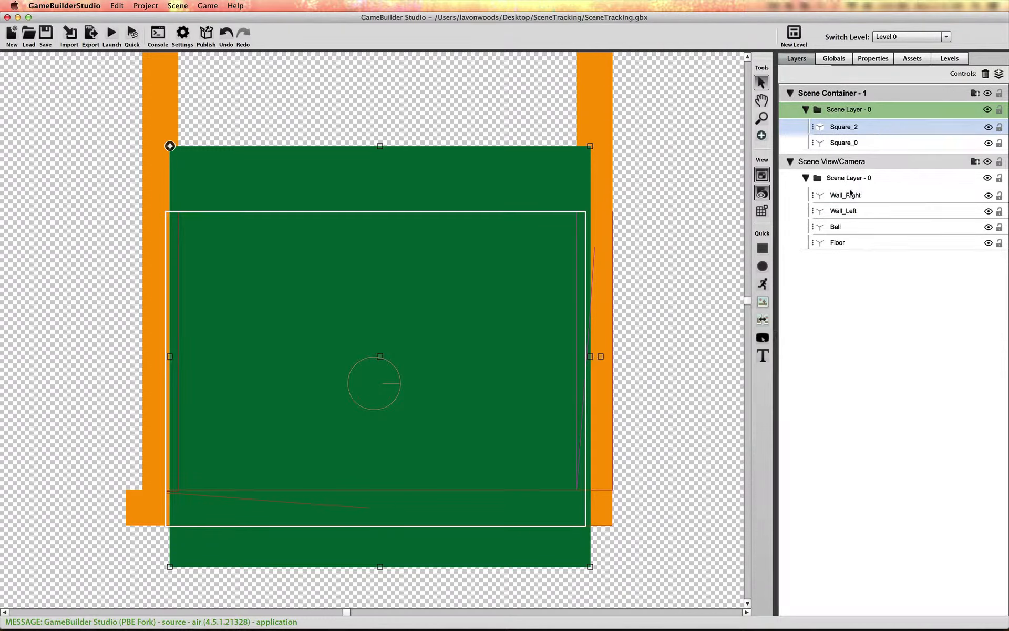
pyautogui.moveTo(819, 133); pyautogui.dragTo(825, 245)
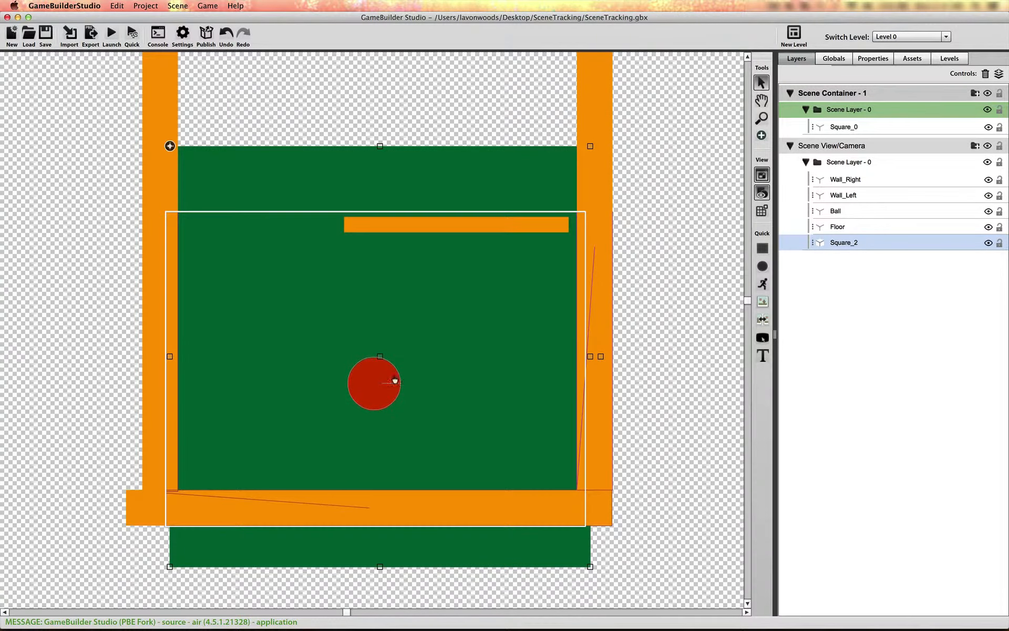
# Add a Change Property trigger action to the Ball entity's Logic_Track component.
pyautogui.click(395, 379)
pyautogui.click(872, 58)
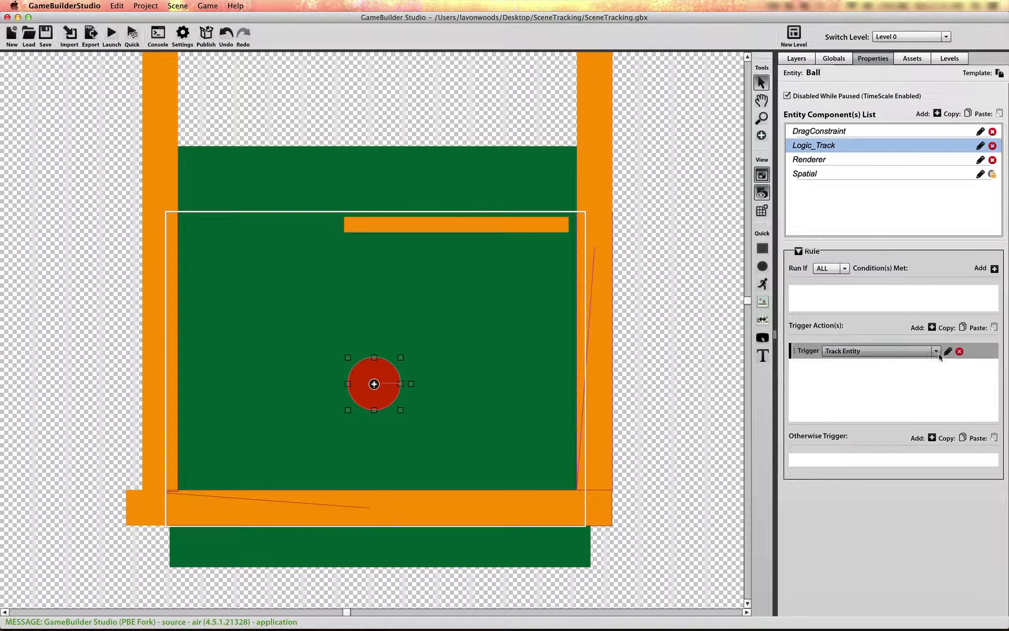
pyautogui.click(933, 327)
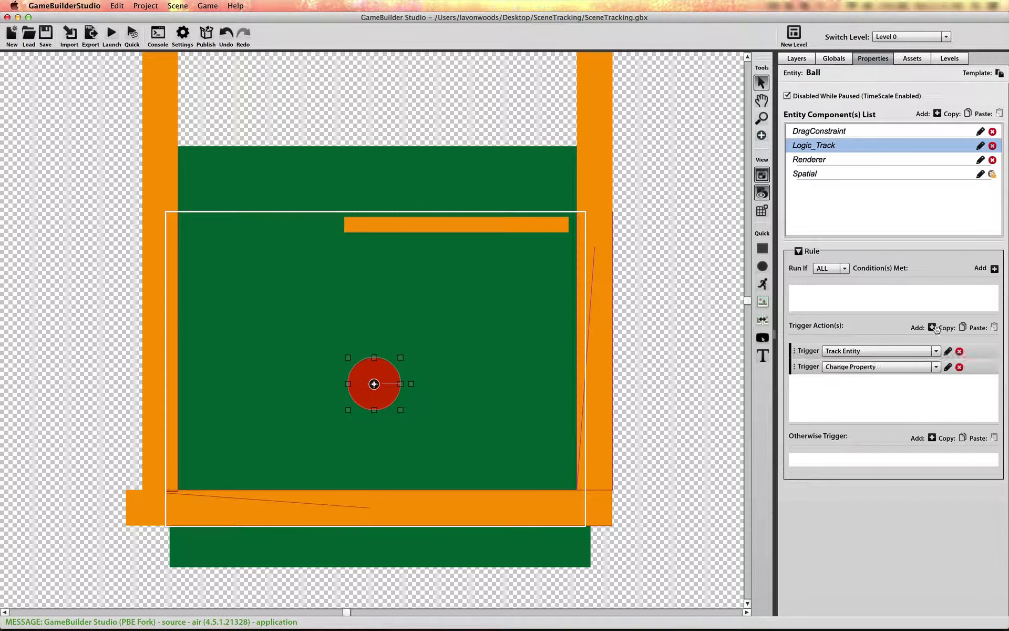
pyautogui.click(948, 367)
pyautogui.click(453, 319)
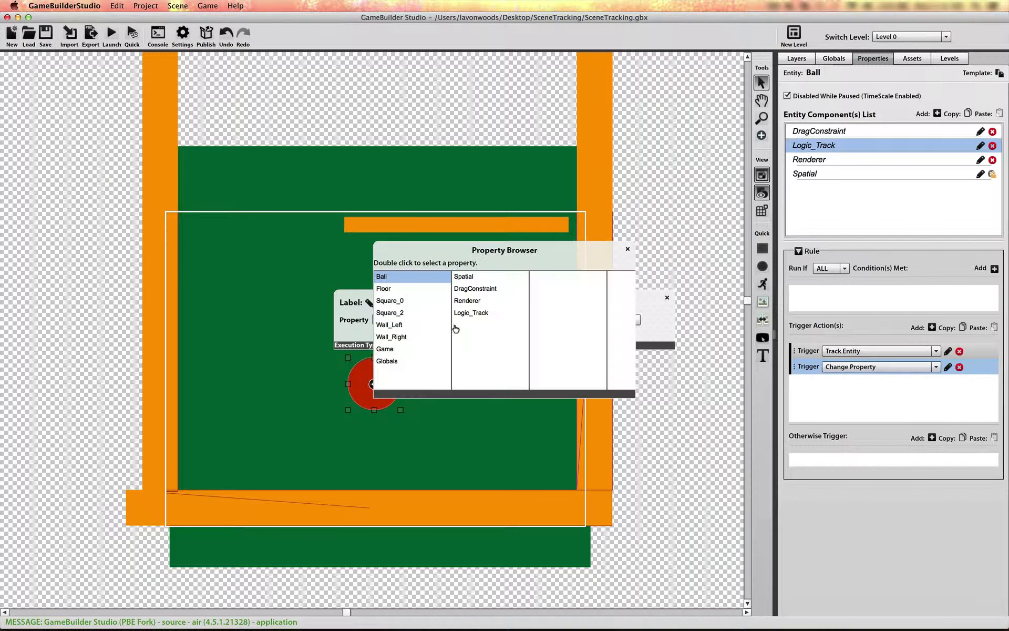
pyautogui.click(479, 300)
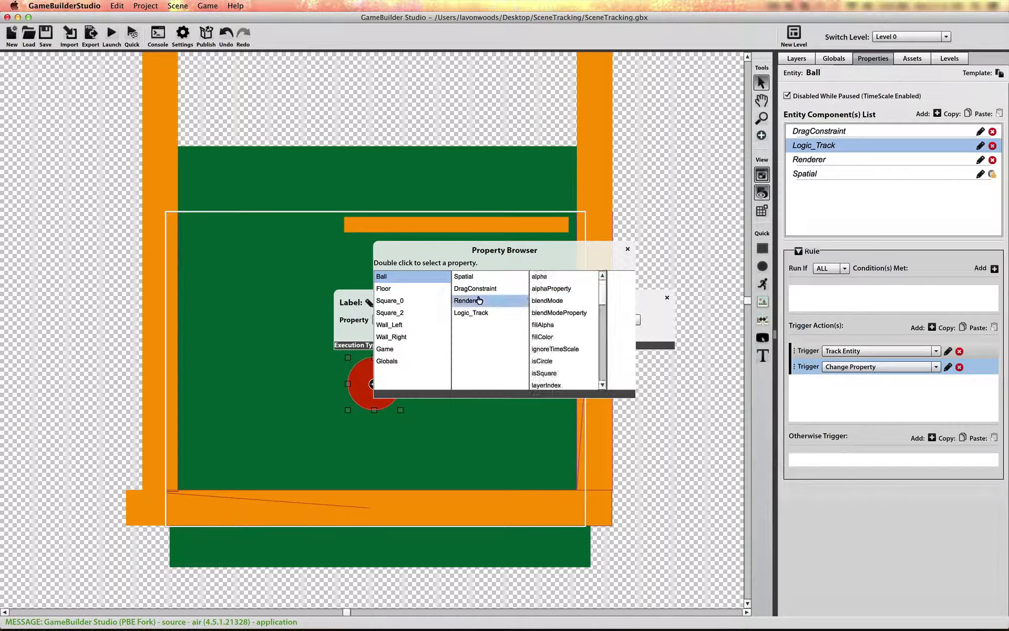
pyautogui.scroll(-7, 547, 312)
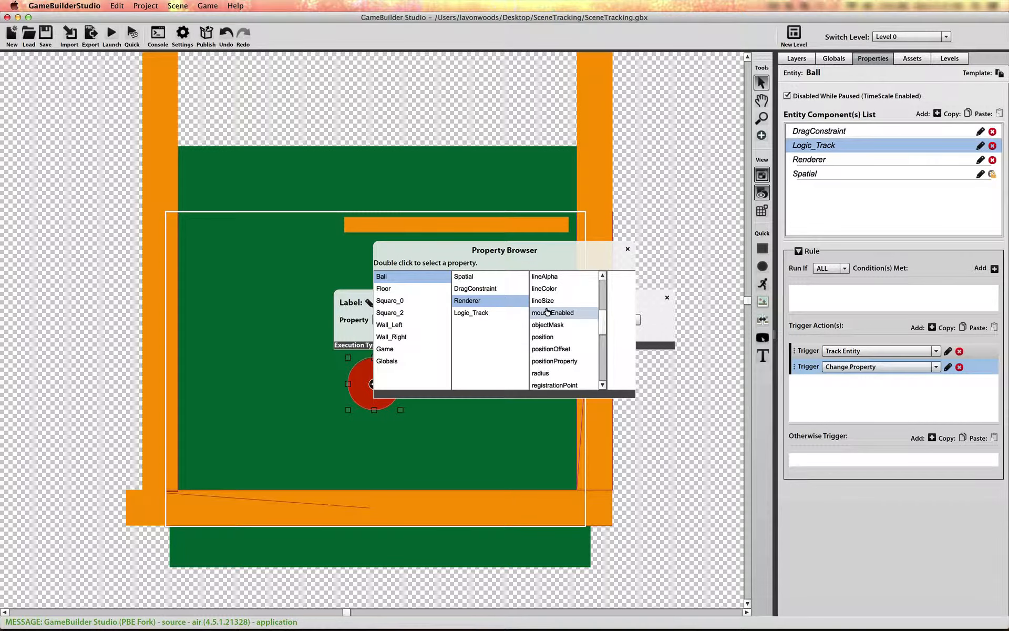
pyautogui.scroll(-3, 548, 311)
pyautogui.click(549, 288)
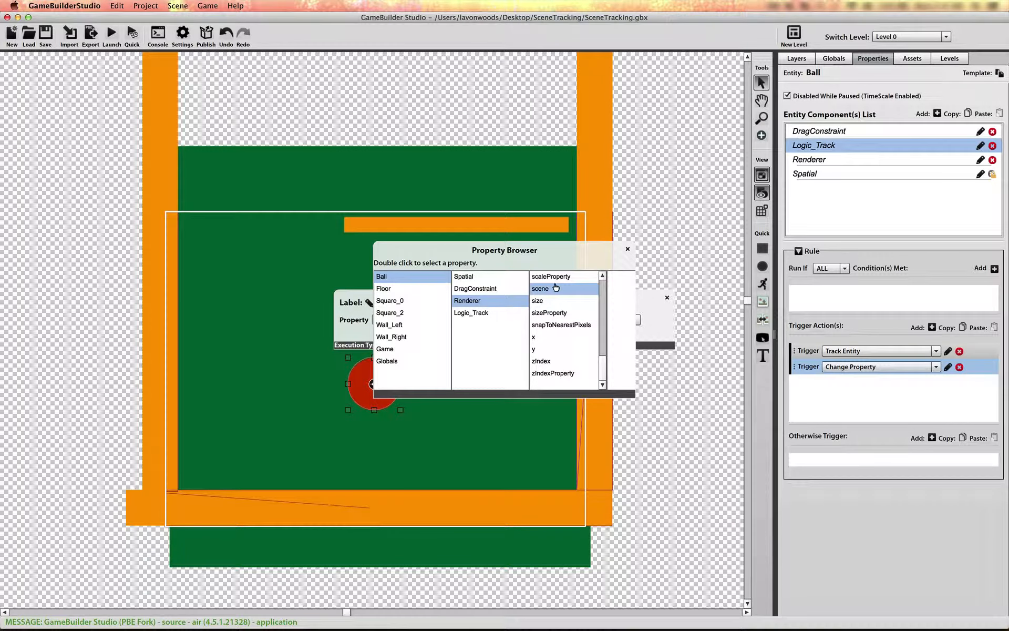
pyautogui.doubleClick(549, 289)
pyautogui.click(435, 321)
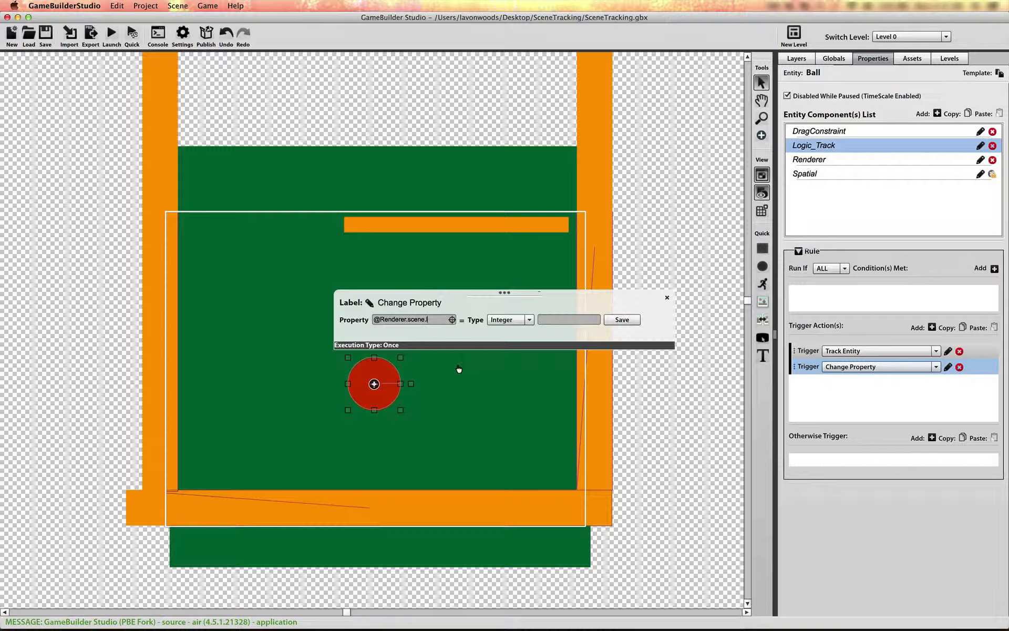
pyautogui.write('trackLimitRectangle')
# Set the property's value type to Expression and insert the setRectangle helper into the expression.
pyautogui.click(509, 320)
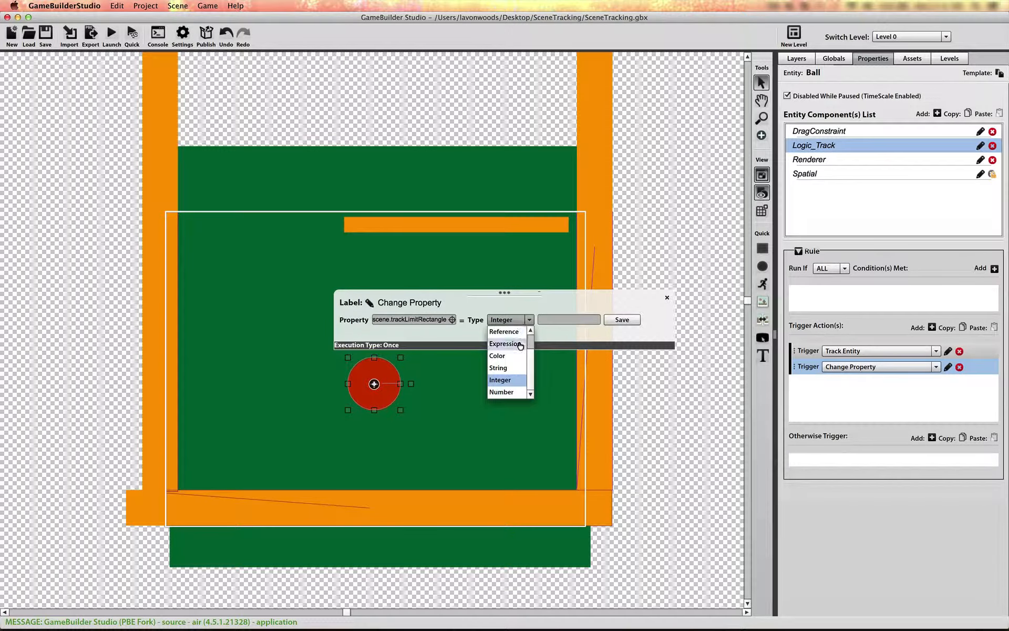
pyautogui.click(516, 336)
pyautogui.click(508, 319)
pyautogui.click(511, 332)
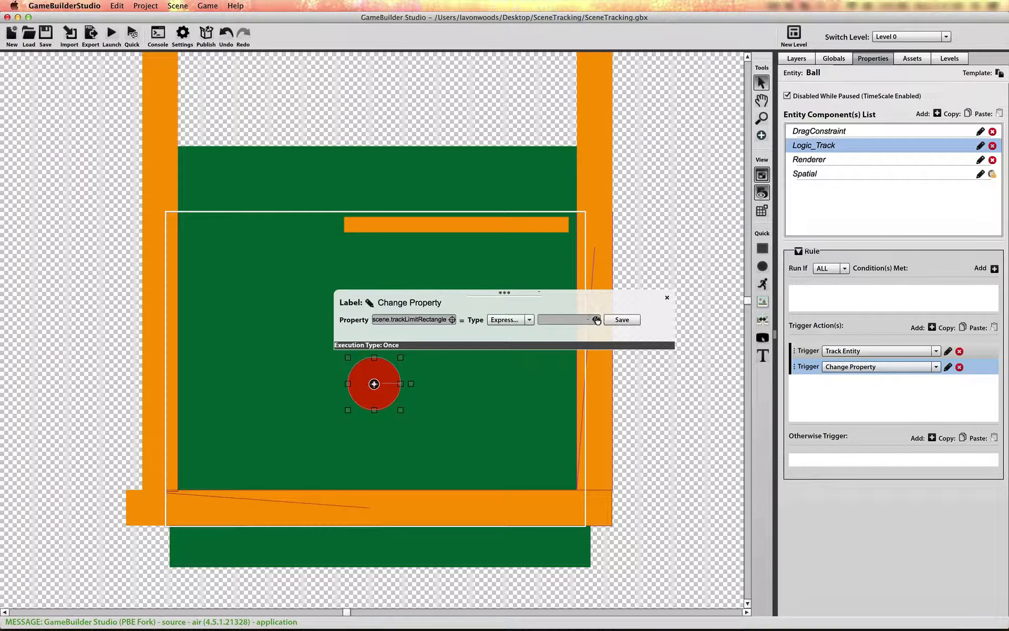
pyautogui.click(596, 320)
pyautogui.click(416, 296)
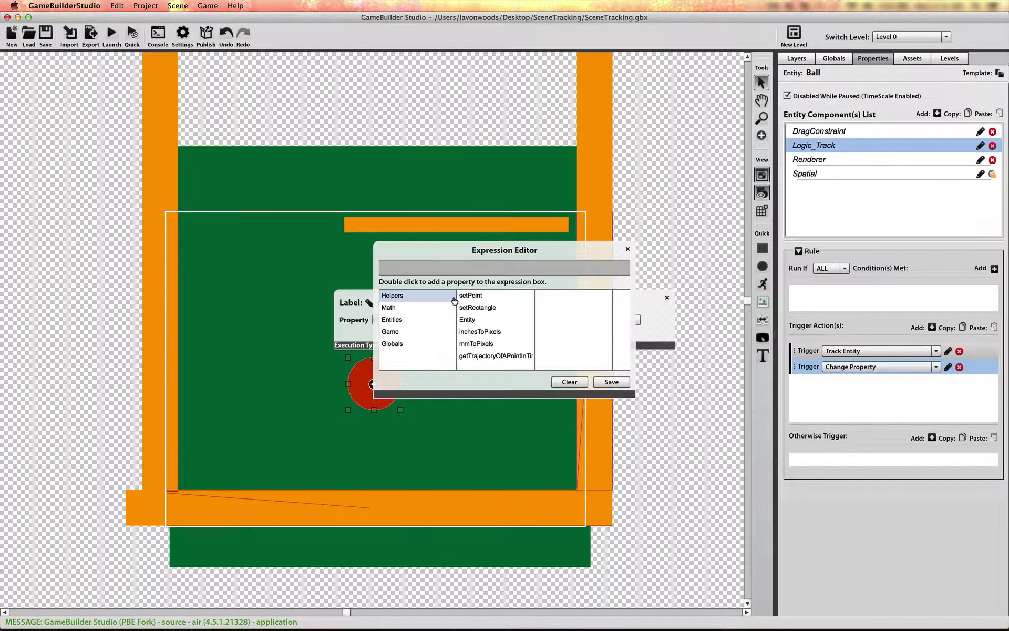
pyautogui.doubleClick(484, 309)
# Replace the X argument of setRectangle with Entity.Square_2.BasicSpatial.x.
pyautogui.doubleClick(441, 268)
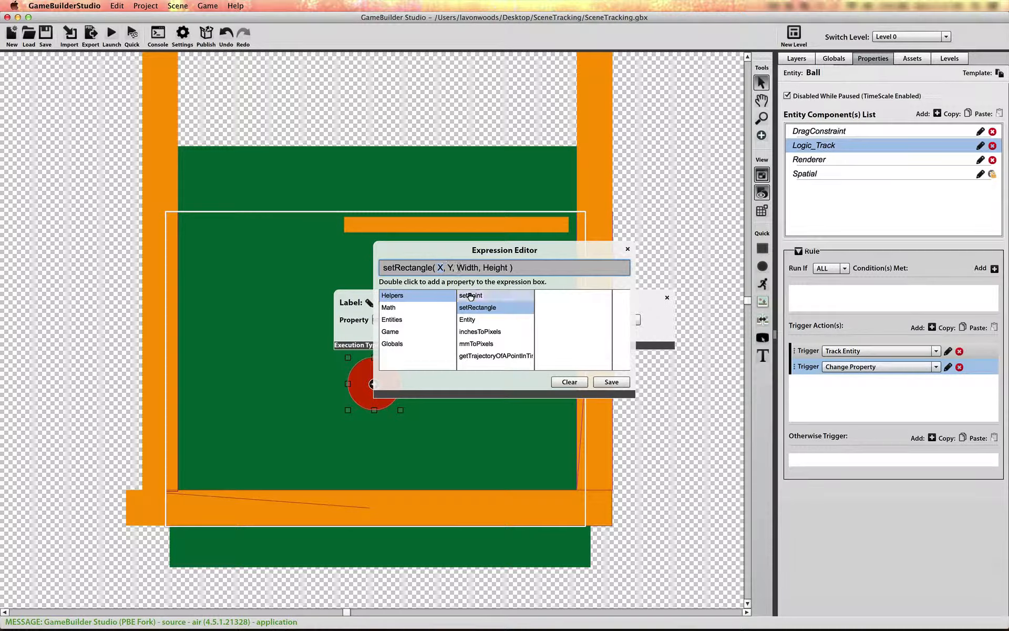
pyautogui.click(481, 321)
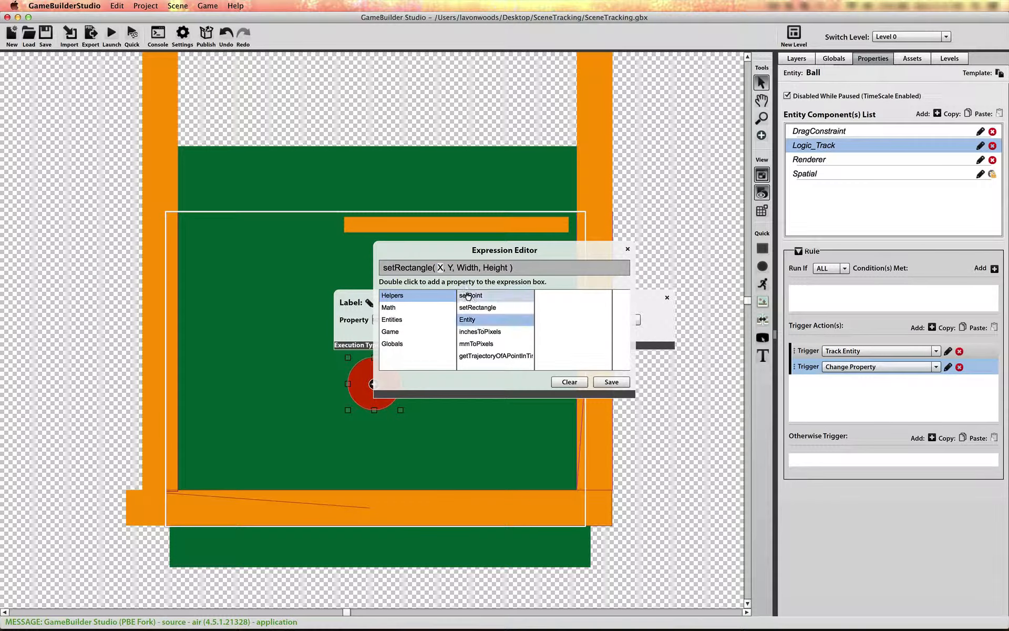
pyautogui.click(408, 320)
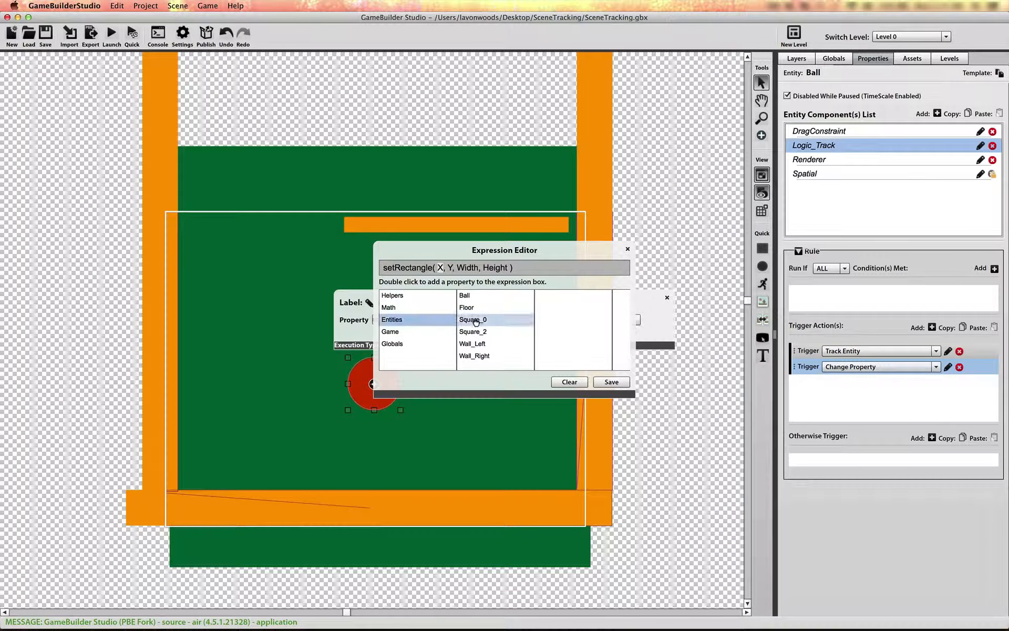
pyautogui.click(492, 333)
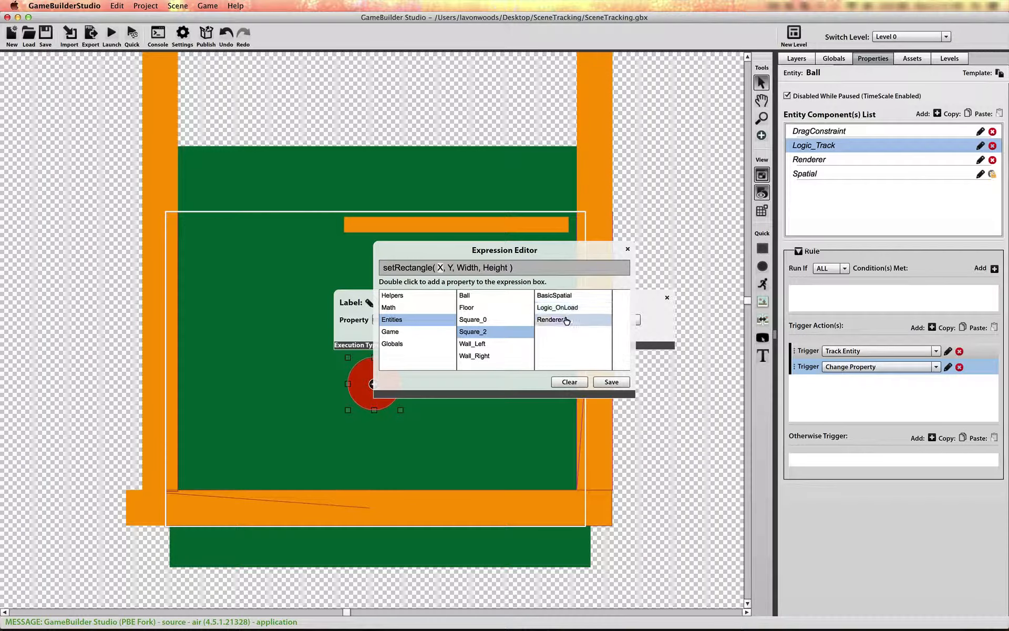
pyautogui.click(555, 299)
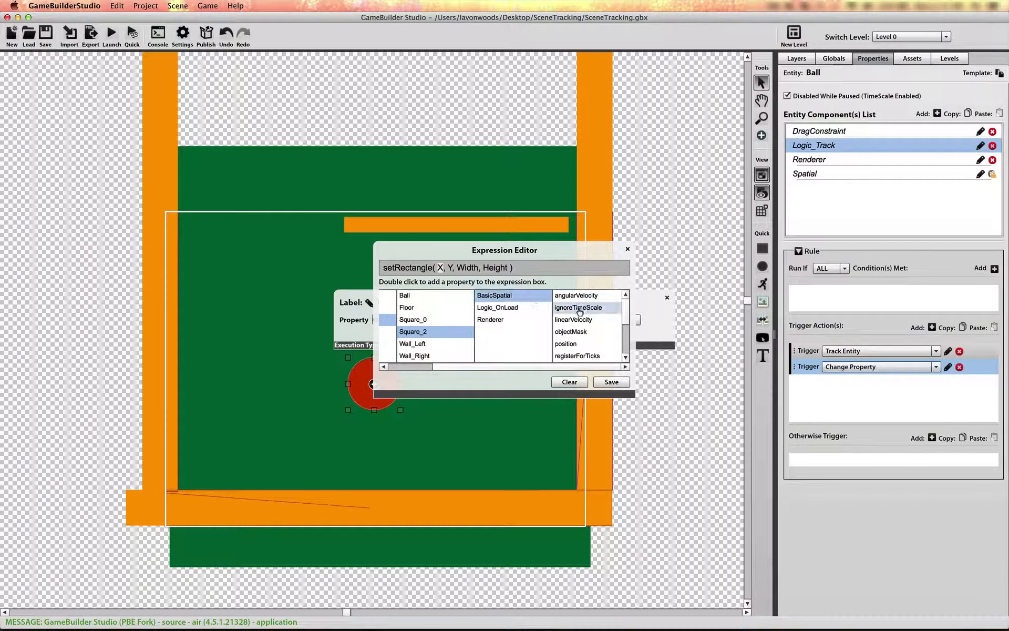
pyautogui.scroll(-3, 575, 315)
pyautogui.doubleClick(563, 345)
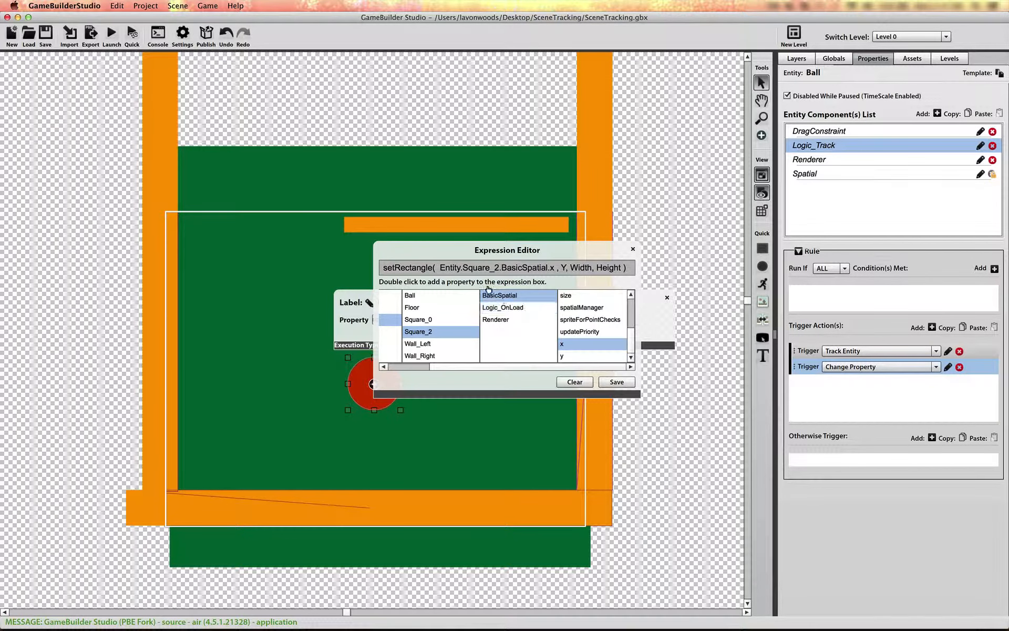
# Replace the Y argument of setRectangle with Entity.Square_2.BasicSpatial.y.
pyautogui.moveTo(555, 271); pyautogui.dragTo(456, 271)
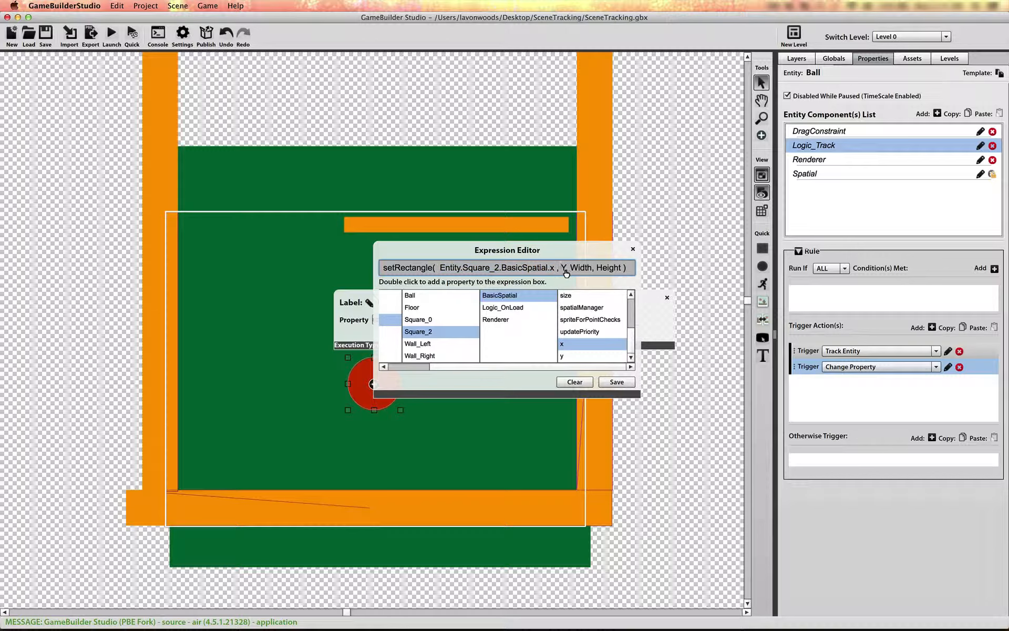
pyautogui.write('Entity.Square_2.BasicSpatial.x')
pyautogui.press('BackSpace')
pyautogui.write('y')
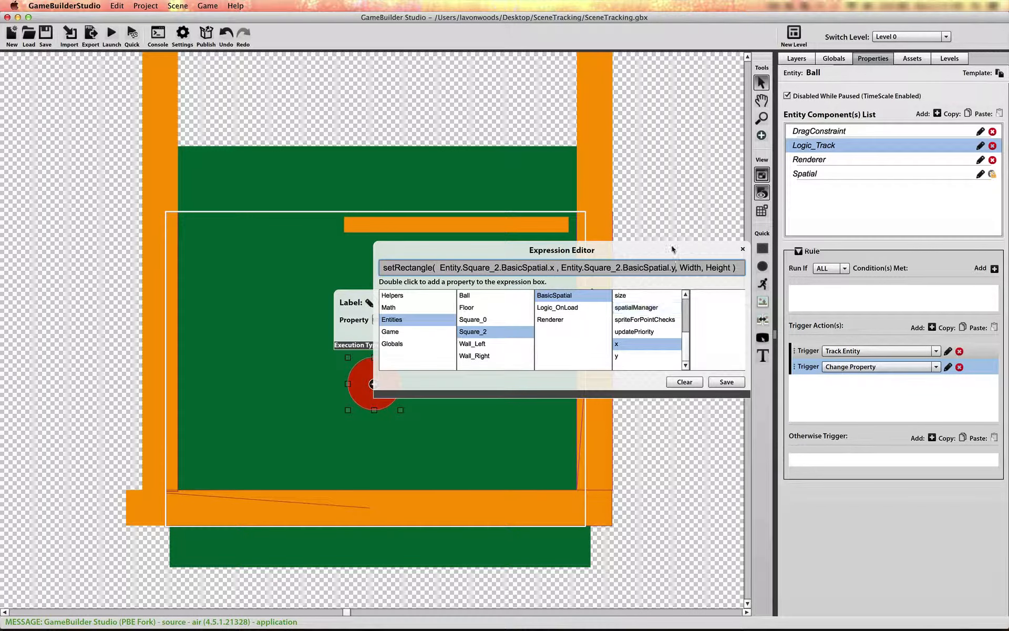
# Replace the Width argument of setRectangle with Entity.Square_2.BasicSpatial.size.x.
pyautogui.moveTo(672, 248); pyautogui.dragTo(475, 239)
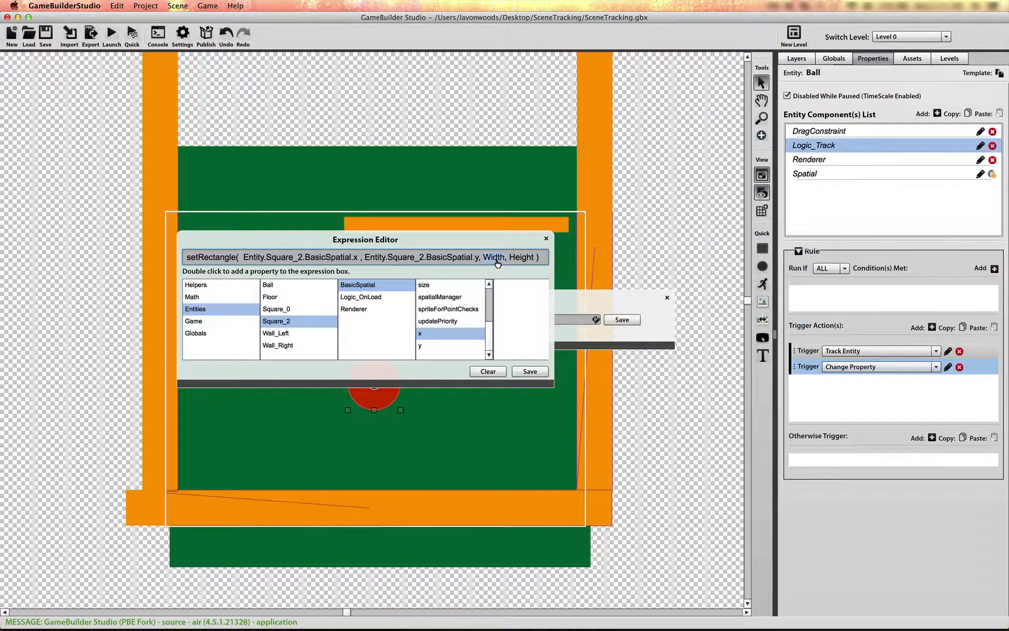
pyautogui.write('Entity.Square_2.BasicSpatial.x')
pyautogui.press('BackSpace')
pyautogui.write('size')
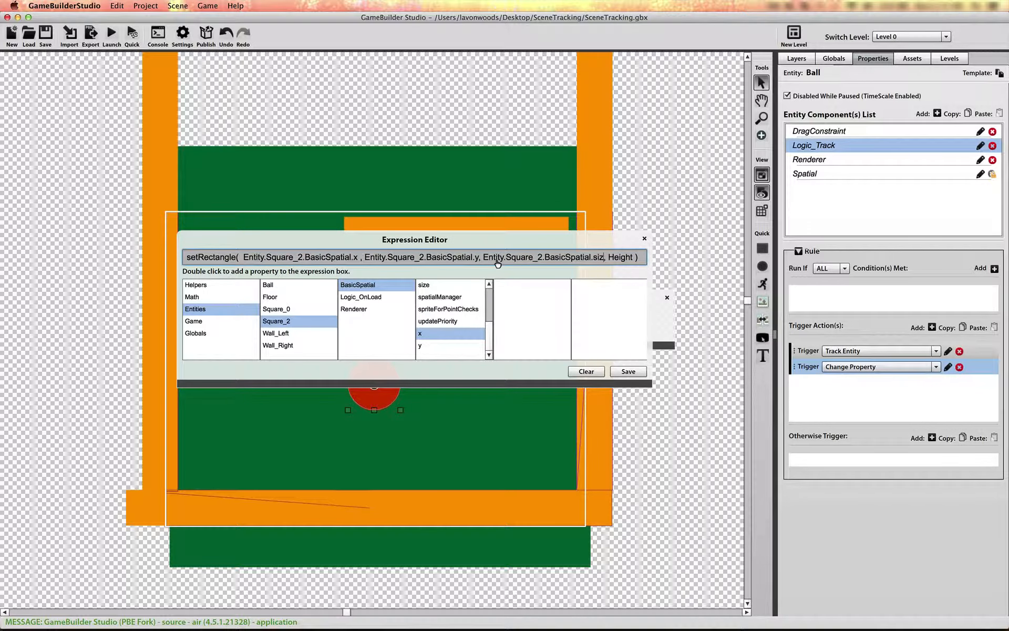
pyautogui.write('.x')
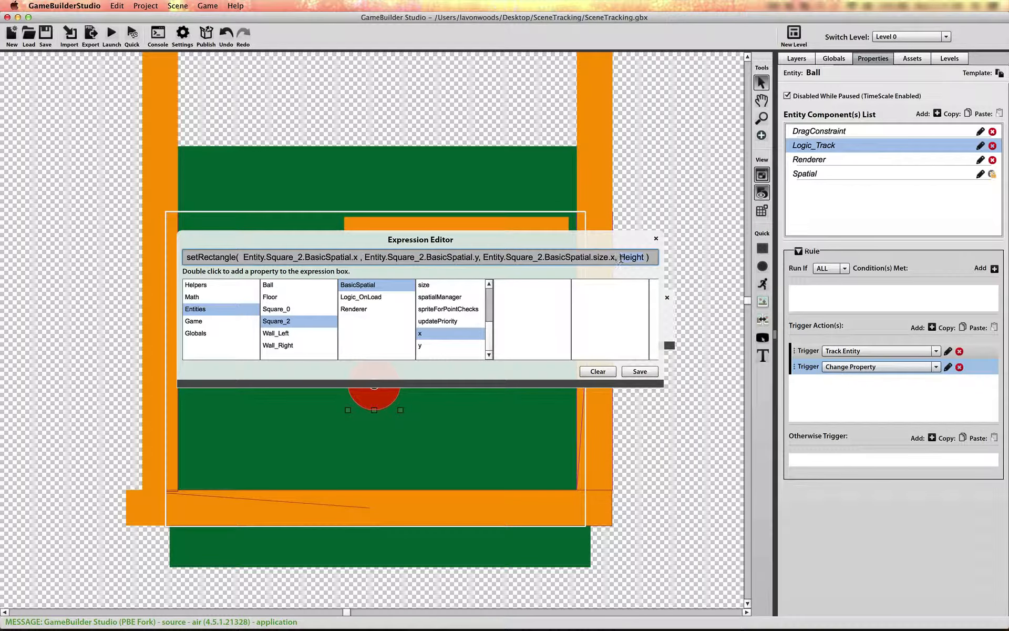
# Replace the Height argument of setRectangle with Entity.Square_2.BasicSpatial.size.y and save the expression.
pyautogui.write('Entity.Square_2.BasicSpatial.x')
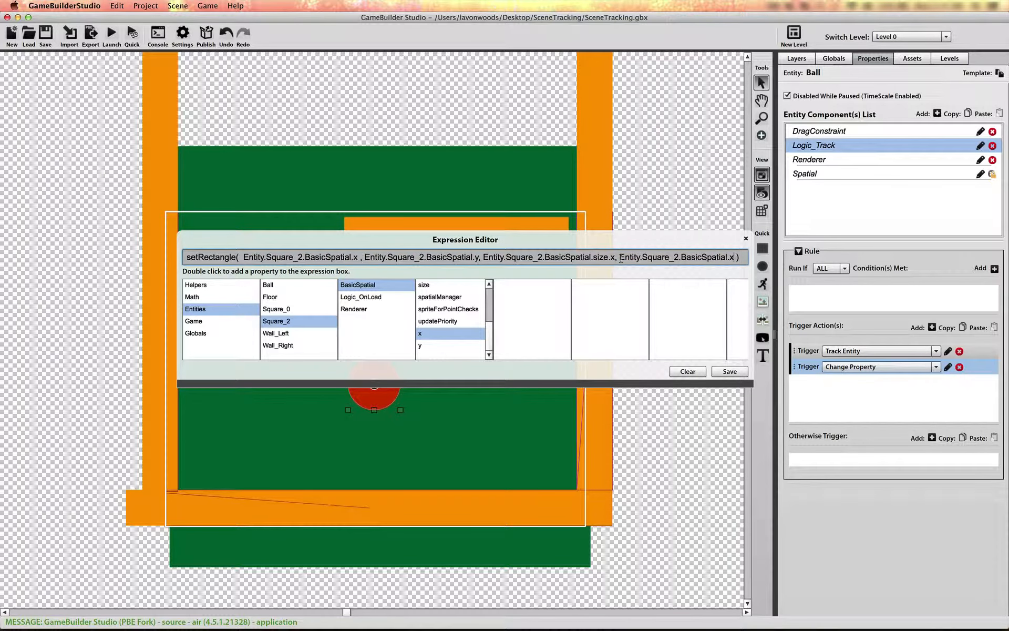
pyautogui.press('BackSpace')
pyautogui.write('size.y')
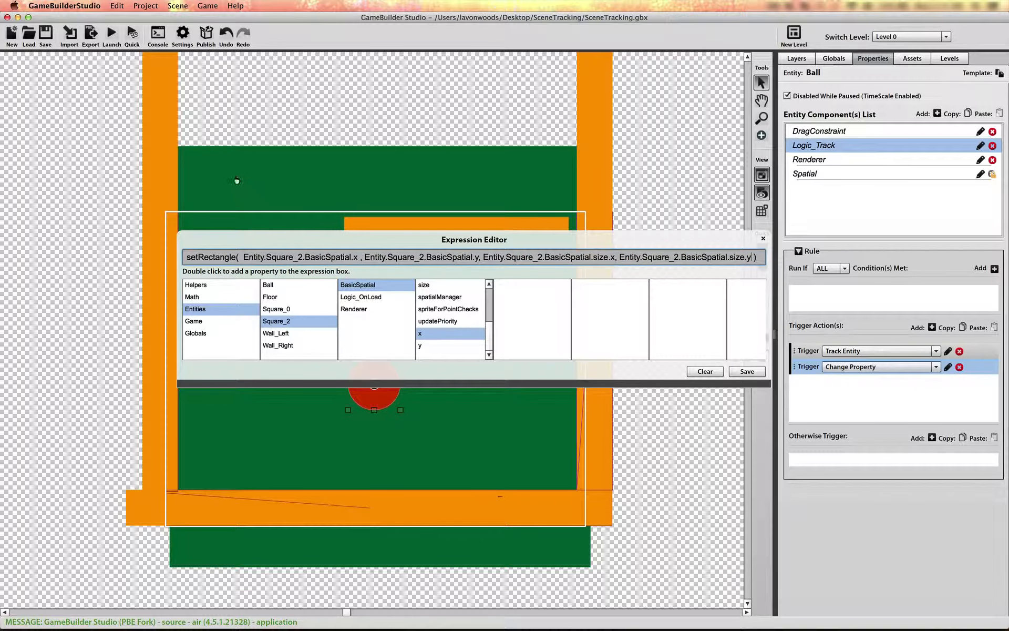
pyautogui.click(749, 372)
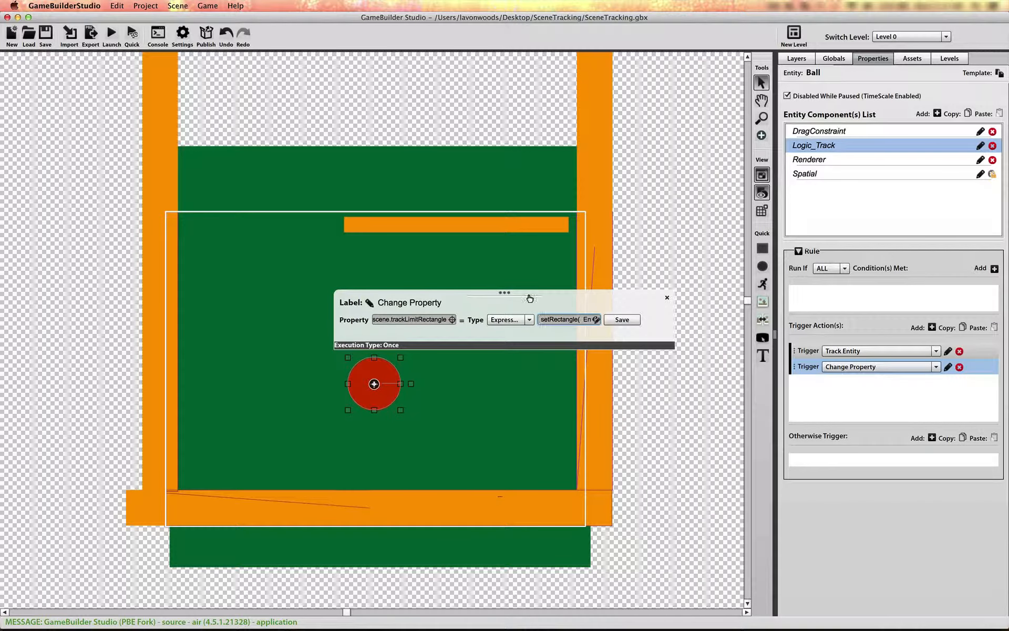
# Label the track limit action LimitTracking and save it.
pyautogui.click(370, 304)
pyautogui.write('LimitTracking')
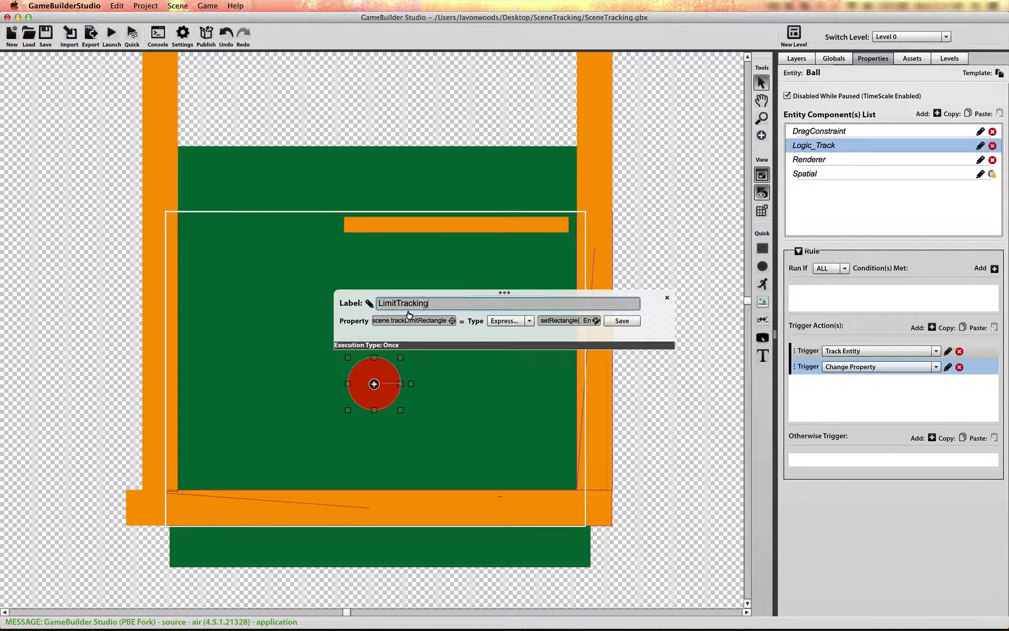
pyautogui.click(621, 321)
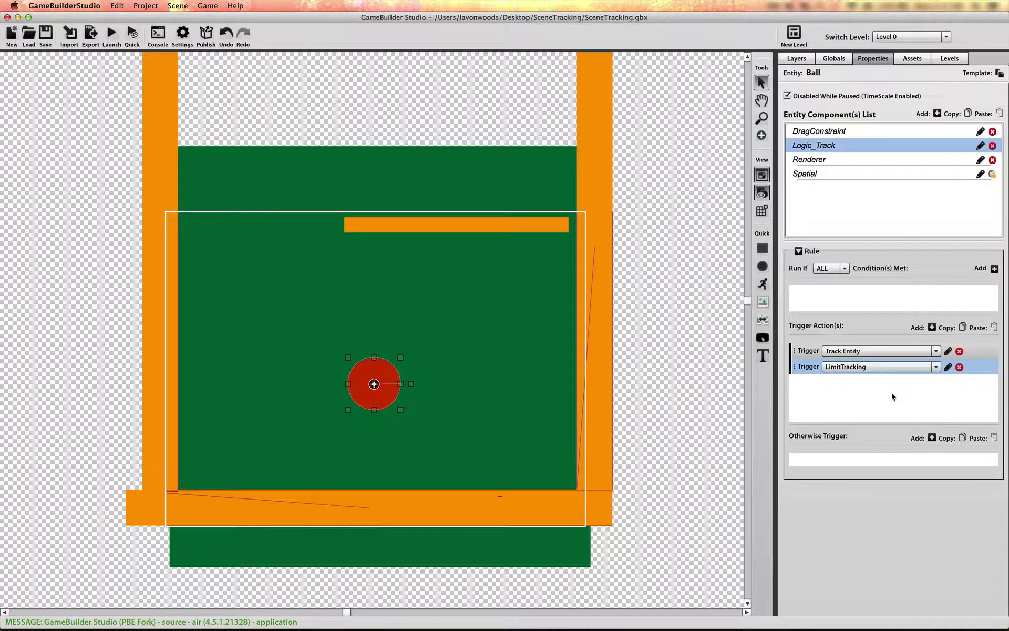
# Launch the game, move the red ball around to test the tracking limits, and close the player.
pyautogui.click(114, 33)
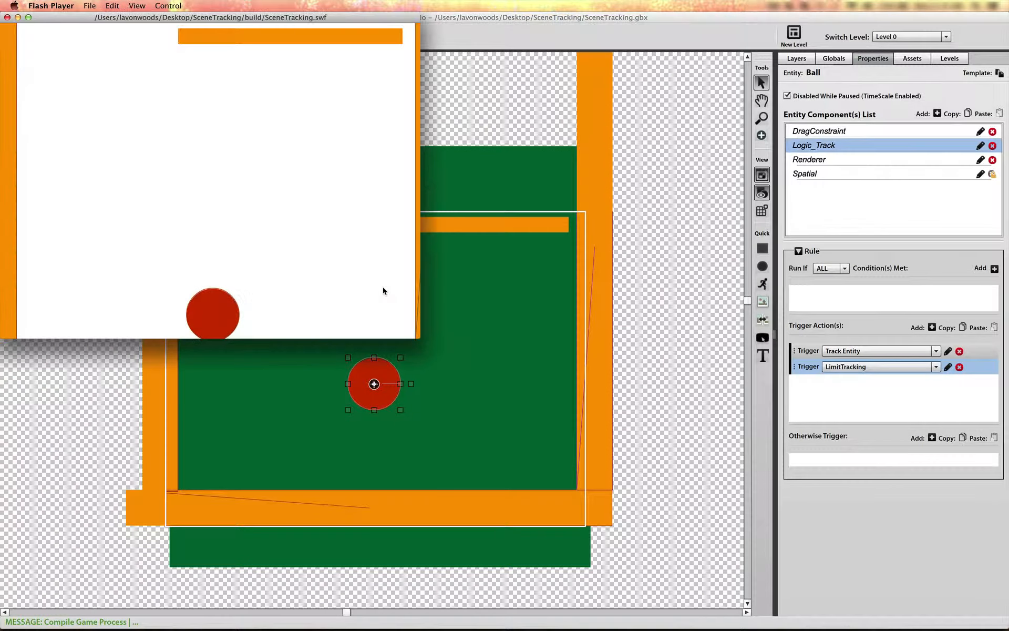
pyautogui.moveTo(204, 312); pyautogui.dragTo(266, 212)
pyautogui.click(7, 18)
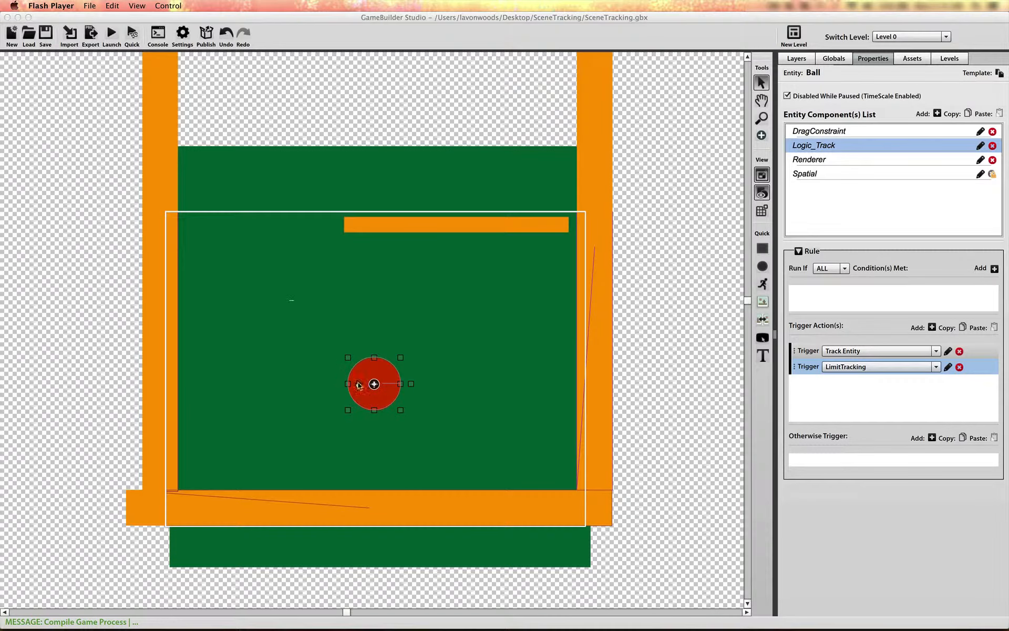
# Toggle the Track By Offset option of Ball's Track Entity action and save the action.
pyautogui.click(948, 351)
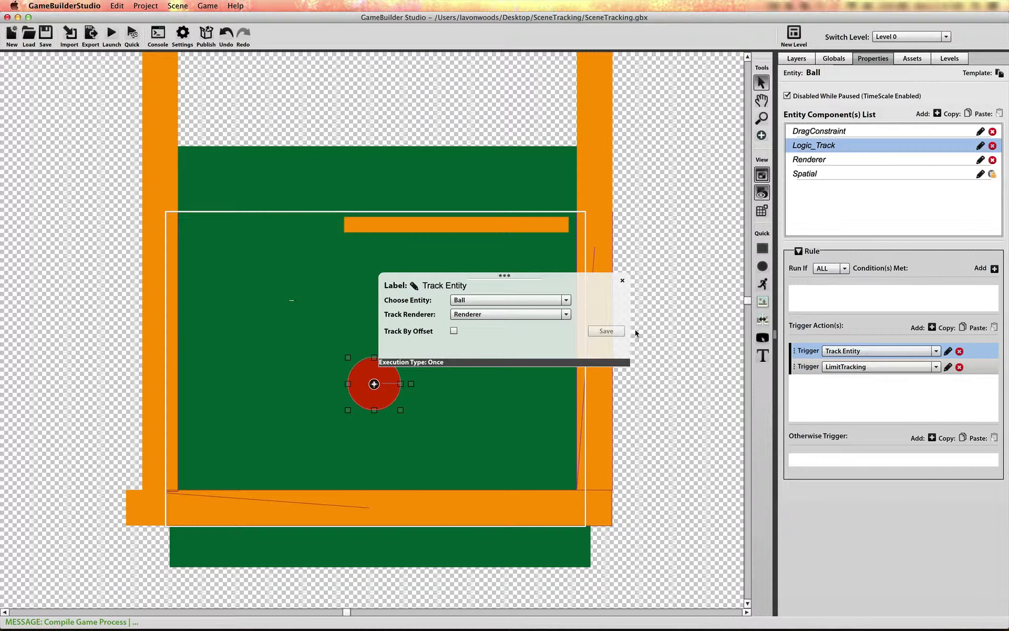
pyautogui.click(453, 331)
pyautogui.click(454, 331)
pyautogui.click(605, 331)
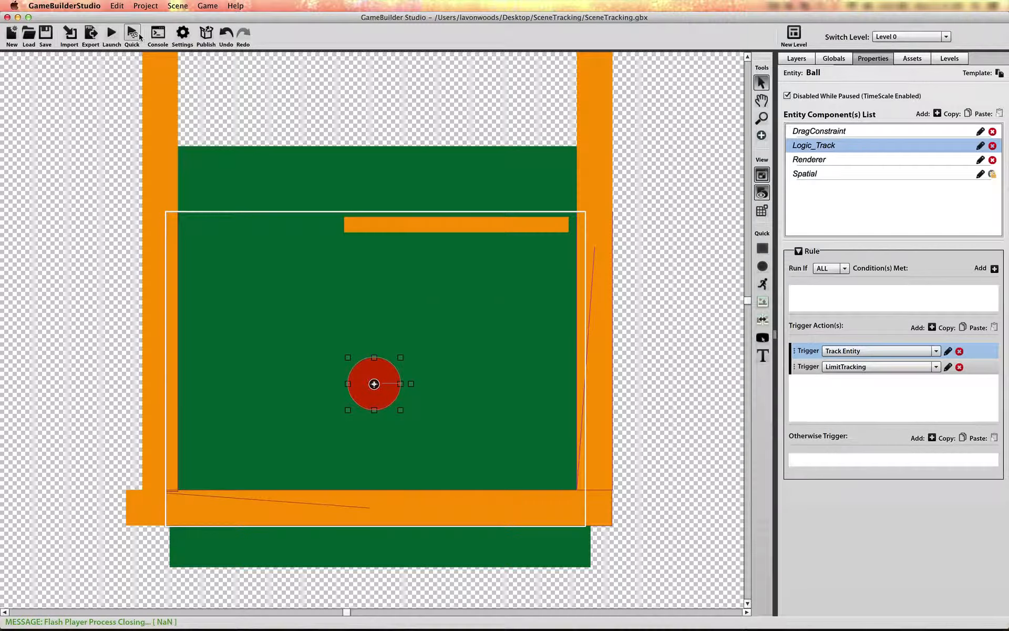
# Run the game again, move the ball to retest the limited camera tracking, and close the player.
pyautogui.moveTo(204, 230); pyautogui.dragTo(164, 296)
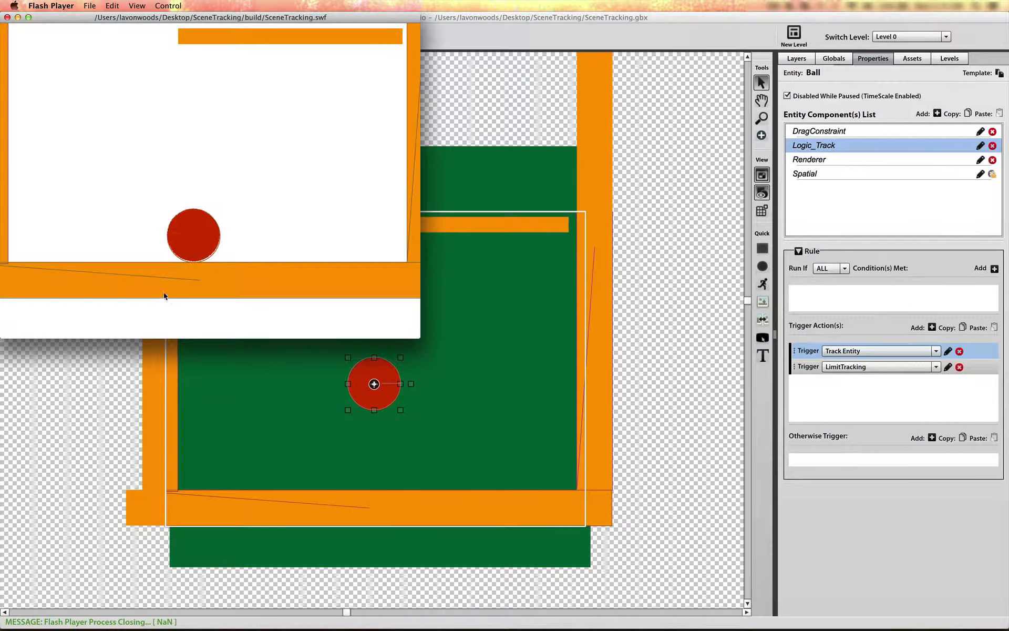
pyautogui.click(8, 17)
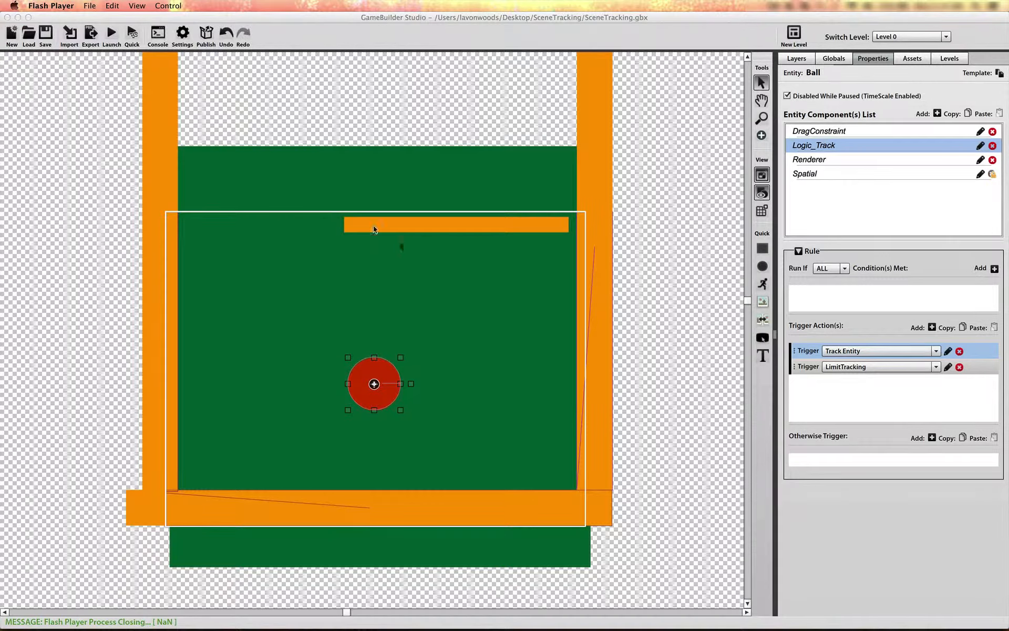
# Select the large green square Square_2 in the scene.
pyautogui.click(257, 171)
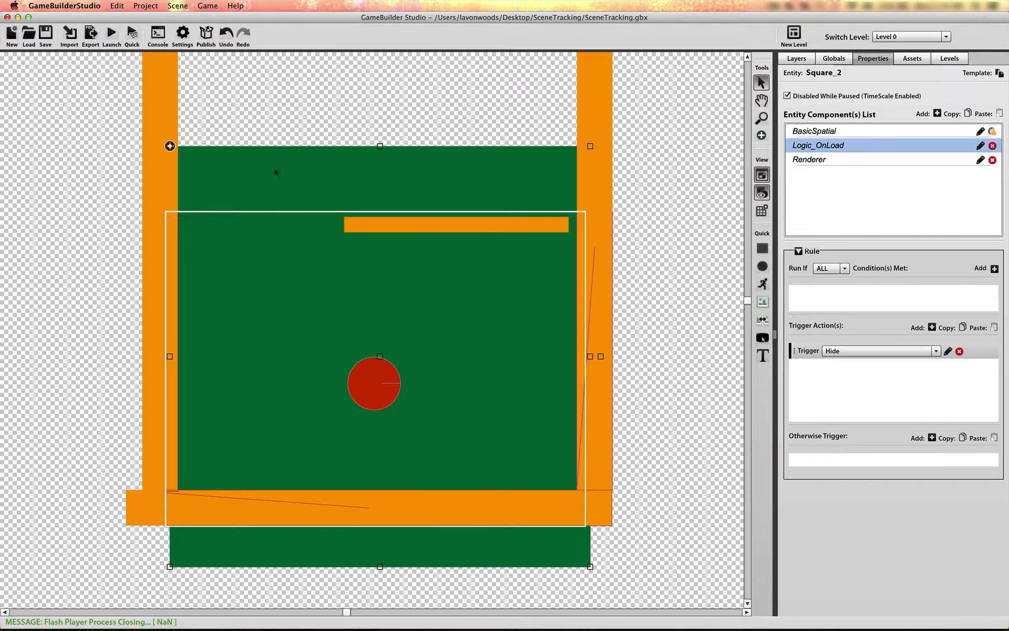